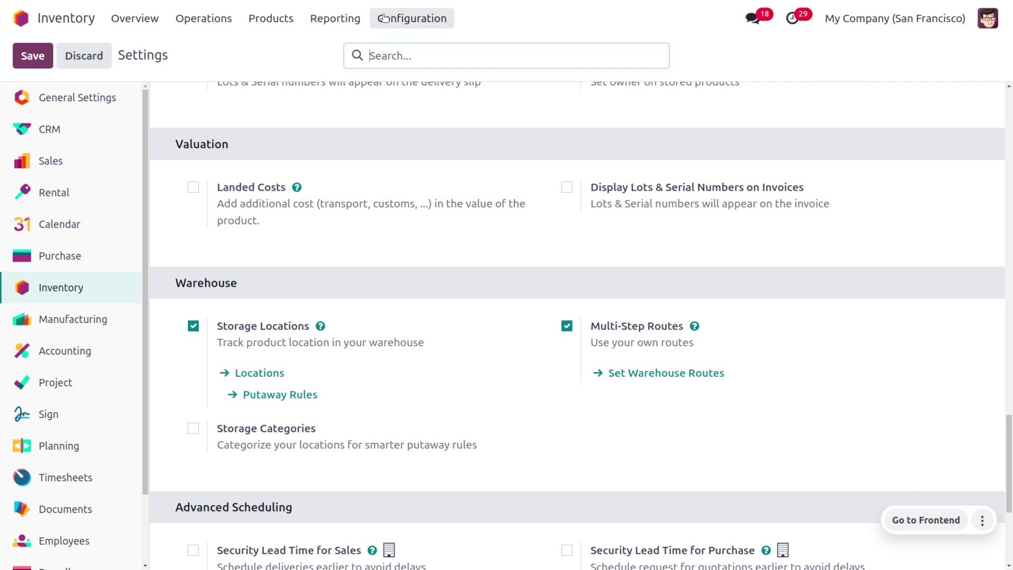
Open the warehouse routes list and filter it to show only archived routes.
left_click(385, 18)
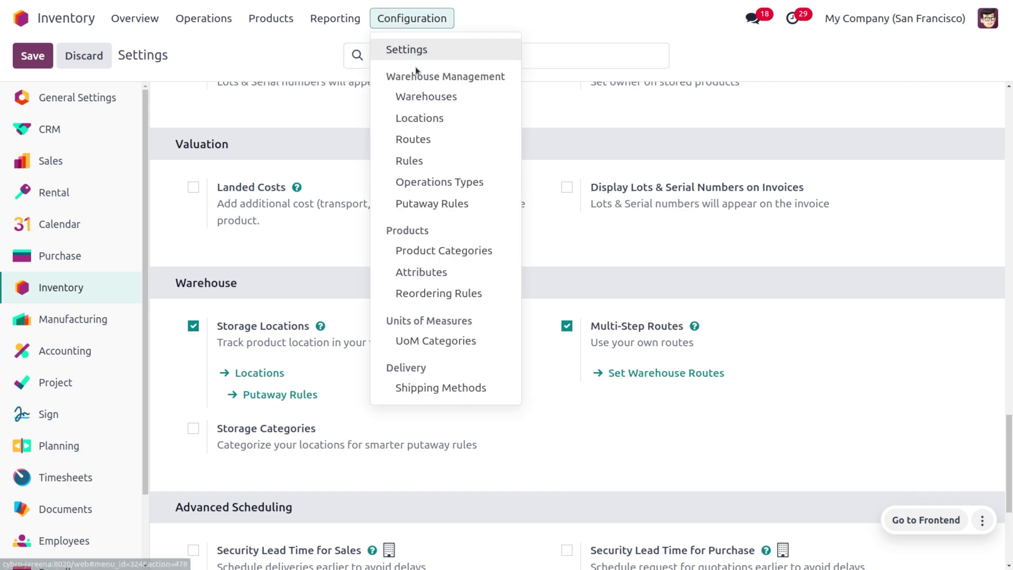
left_click(450, 136)
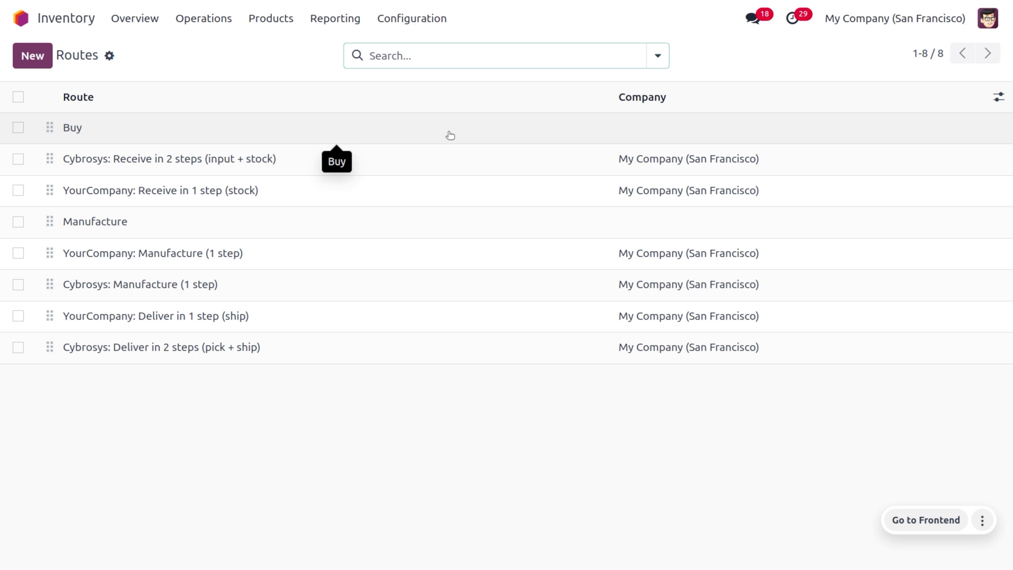
left_click(663, 55)
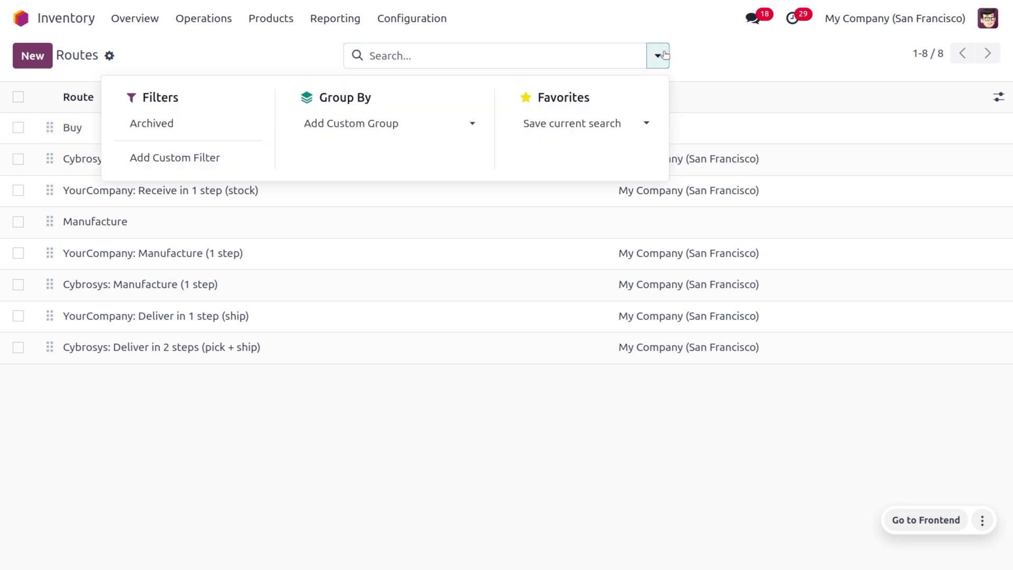
left_click(153, 125)
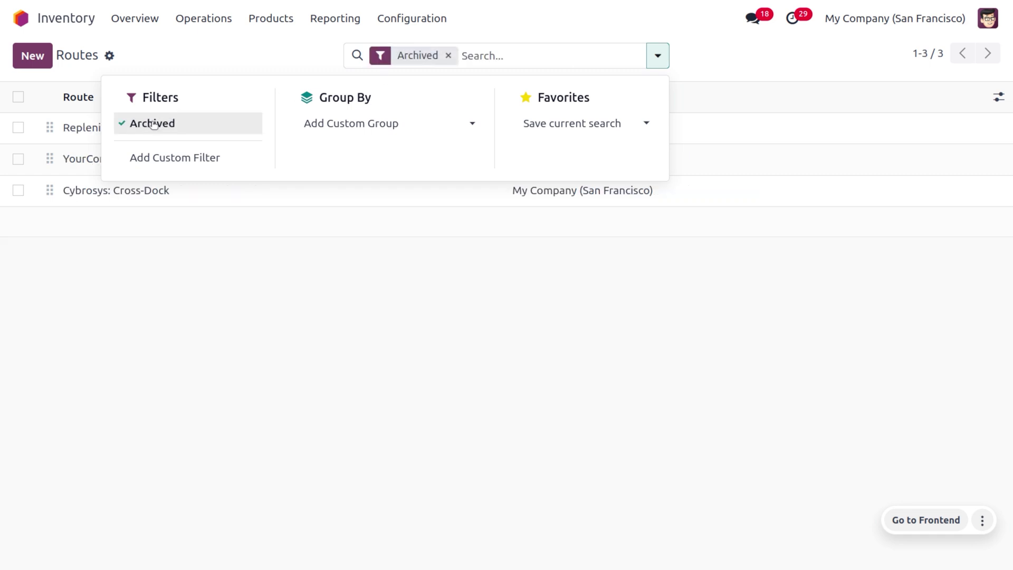
left_click(169, 290)
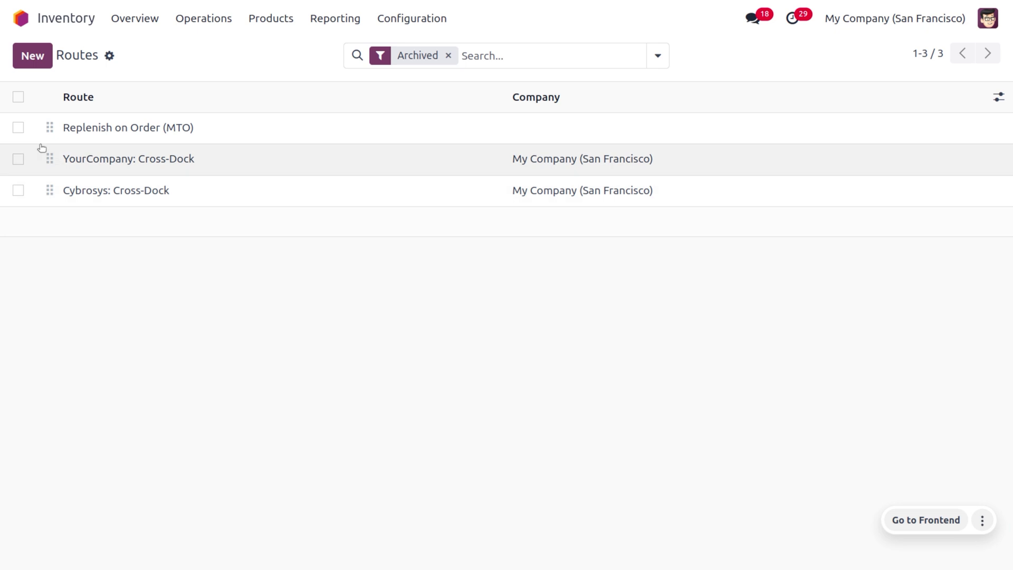
Unarchive the Replenish on Order (MTO) route.
left_click(18, 128)
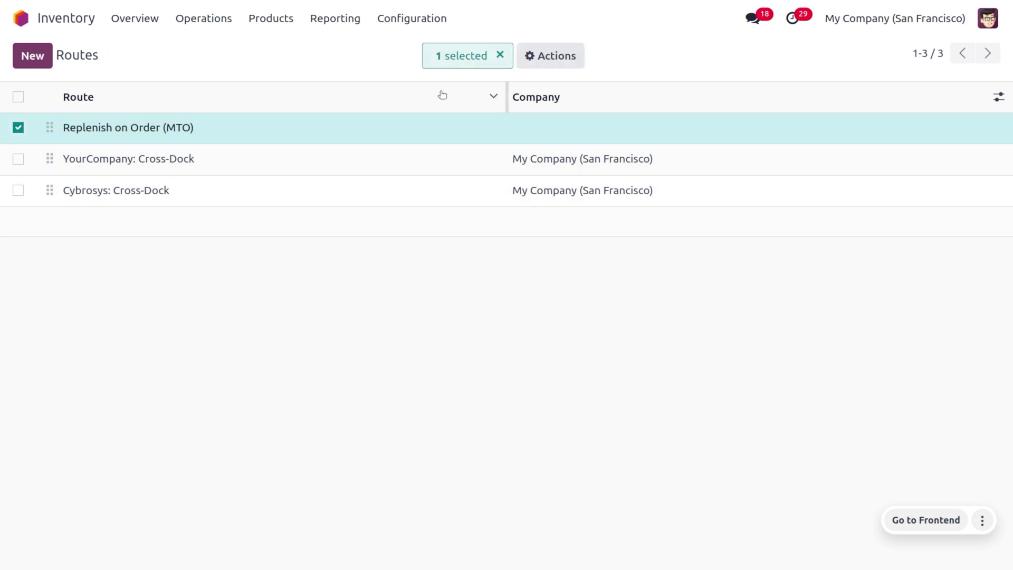
left_click(551, 55)
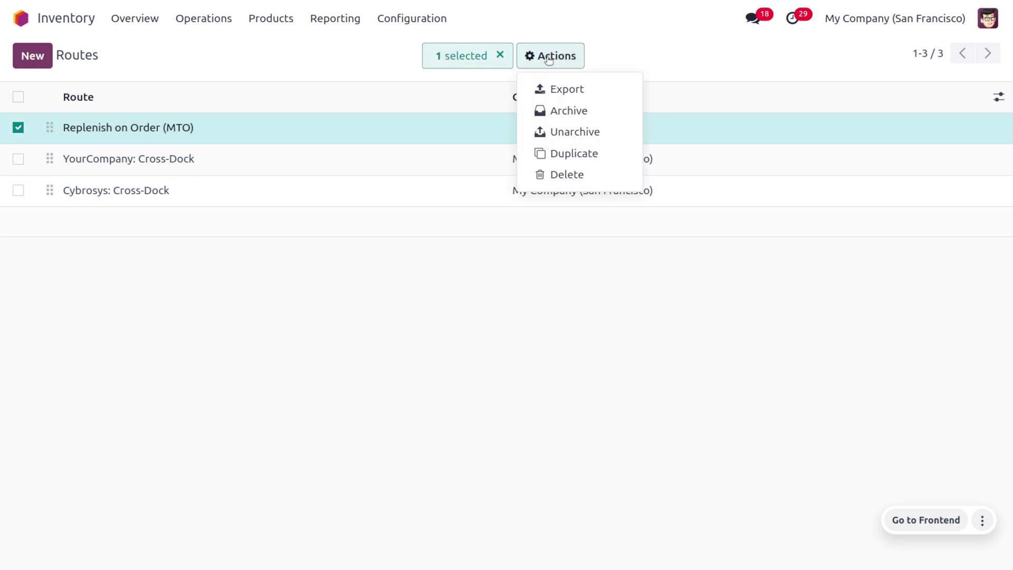
left_click(566, 141)
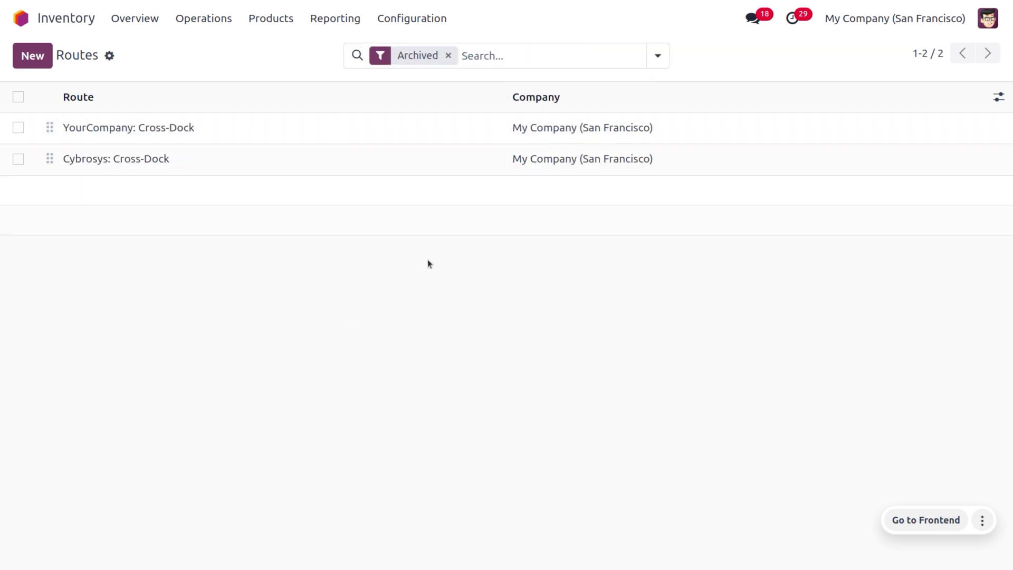
Switch to the Sales app and open its product list.
left_click(22, 20)
type("sa")
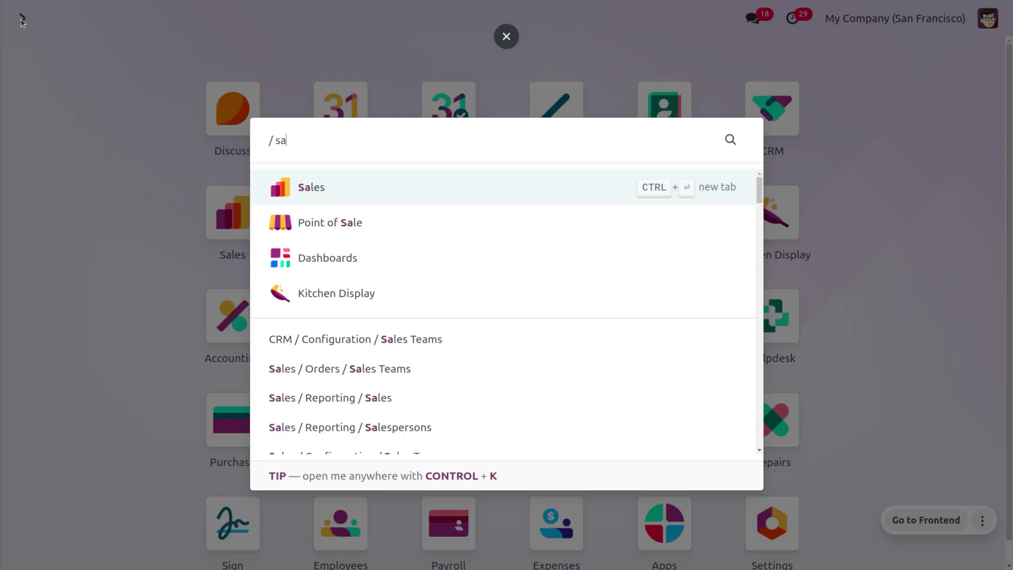
key("Return")
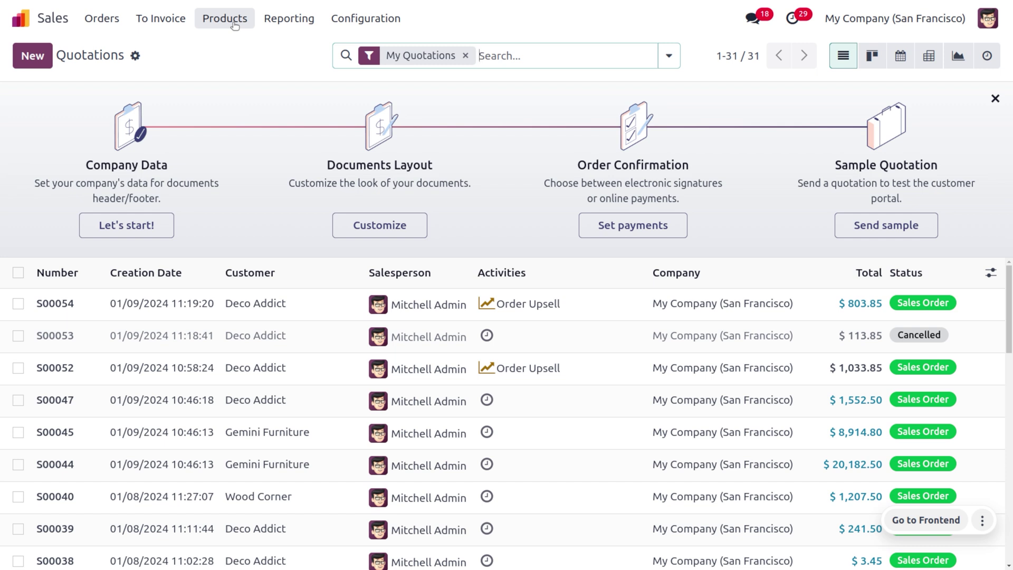
left_click(235, 21)
left_click(246, 47)
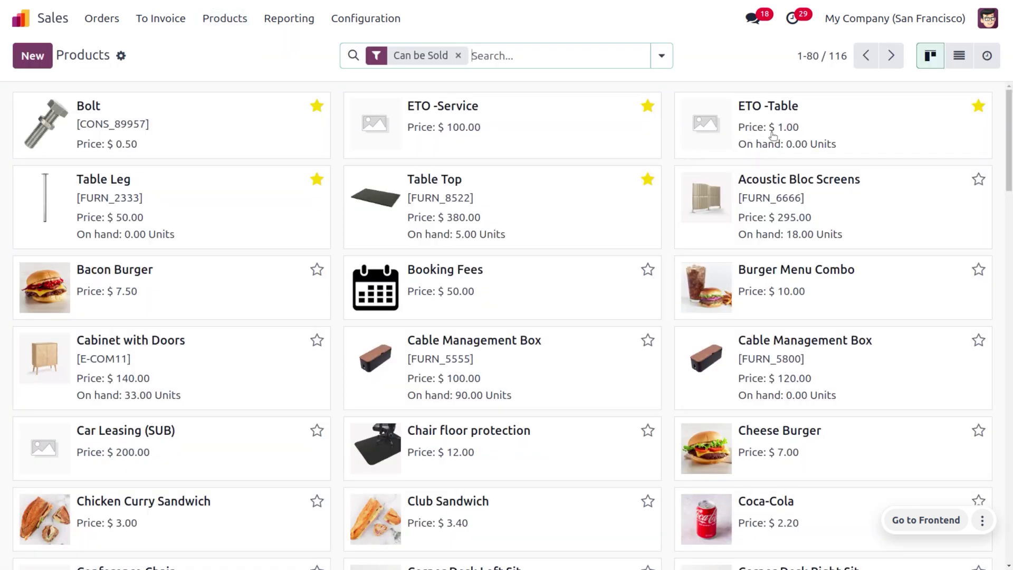
Examine the inventory routes of the ETO -Table product and the general settings of the ETO -Service product.
left_click(773, 135)
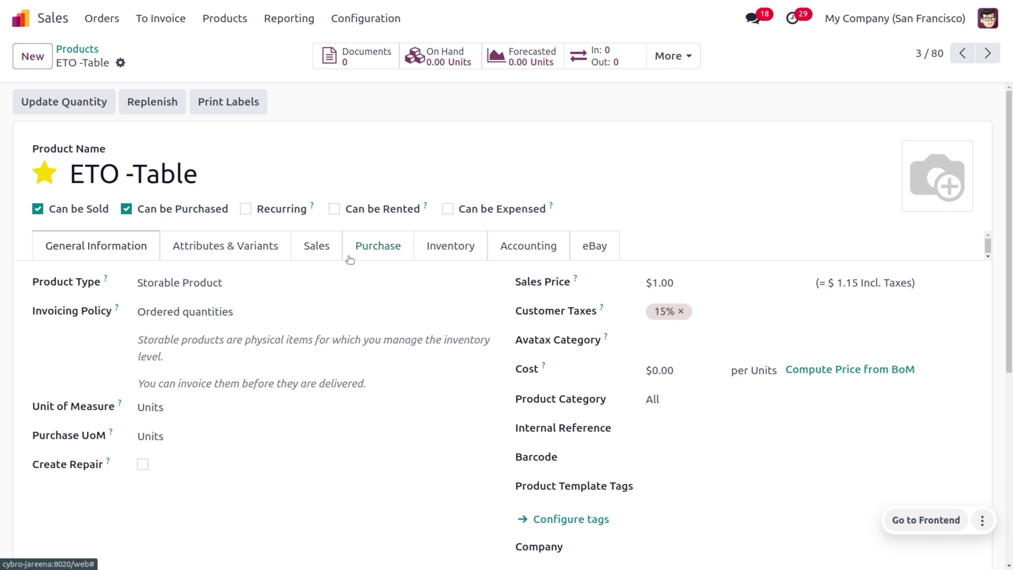
left_click(473, 250)
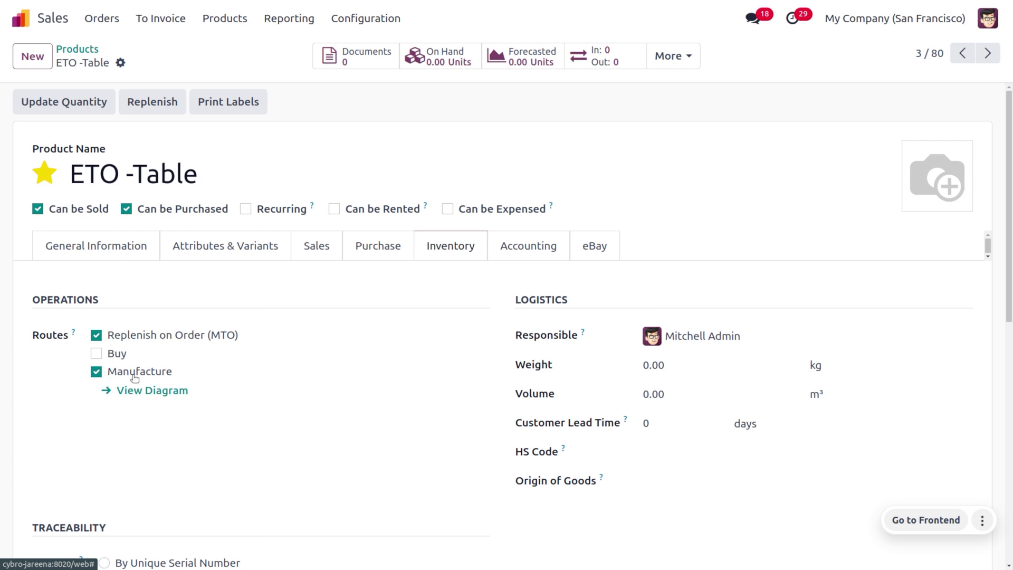
left_click(129, 257)
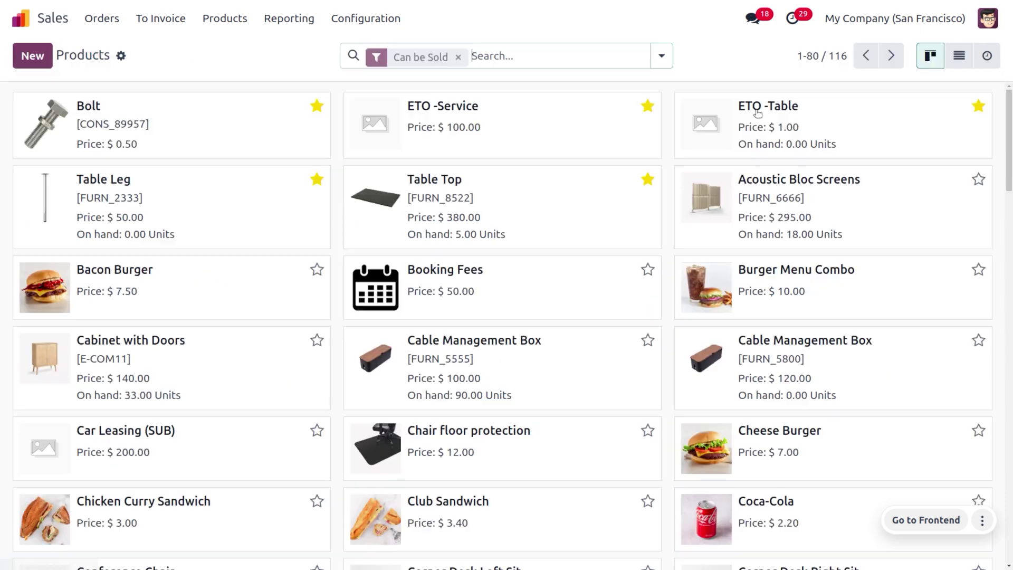
left_click(585, 140)
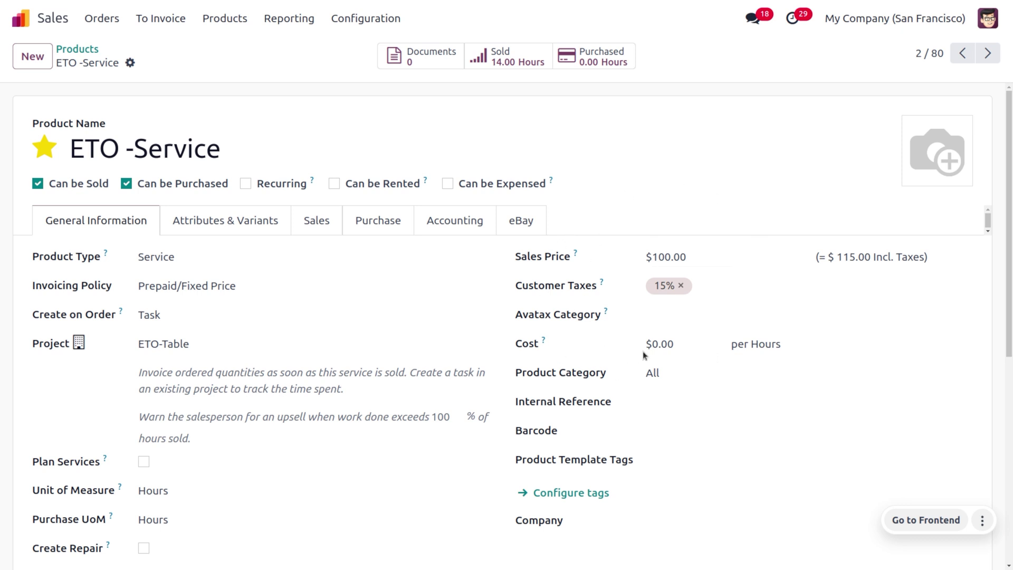
Create a new quotation with the Azure Interior contact as the customer.
left_click(110, 24)
left_click(126, 51)
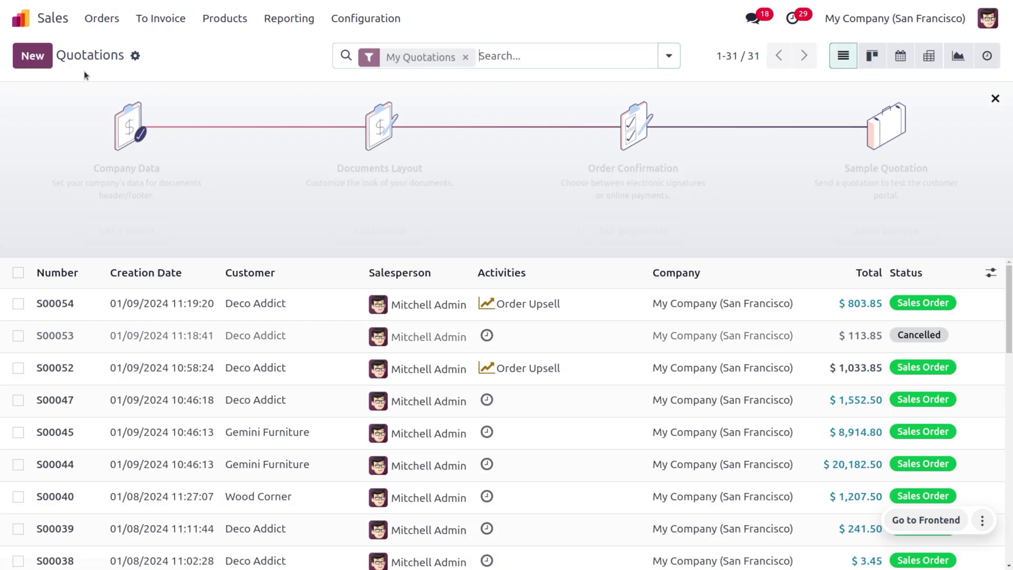
left_click(33, 56)
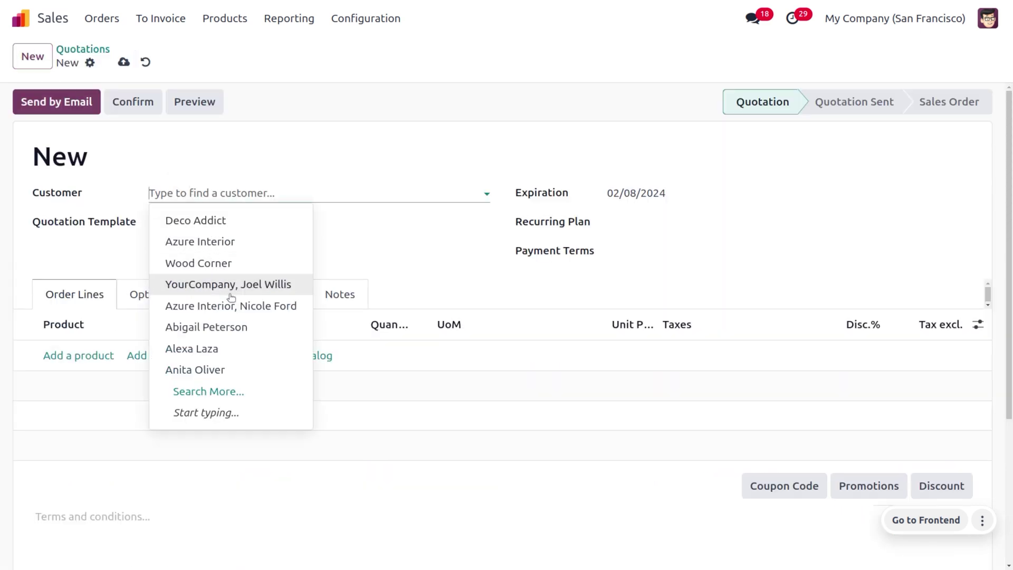
key("Escape")
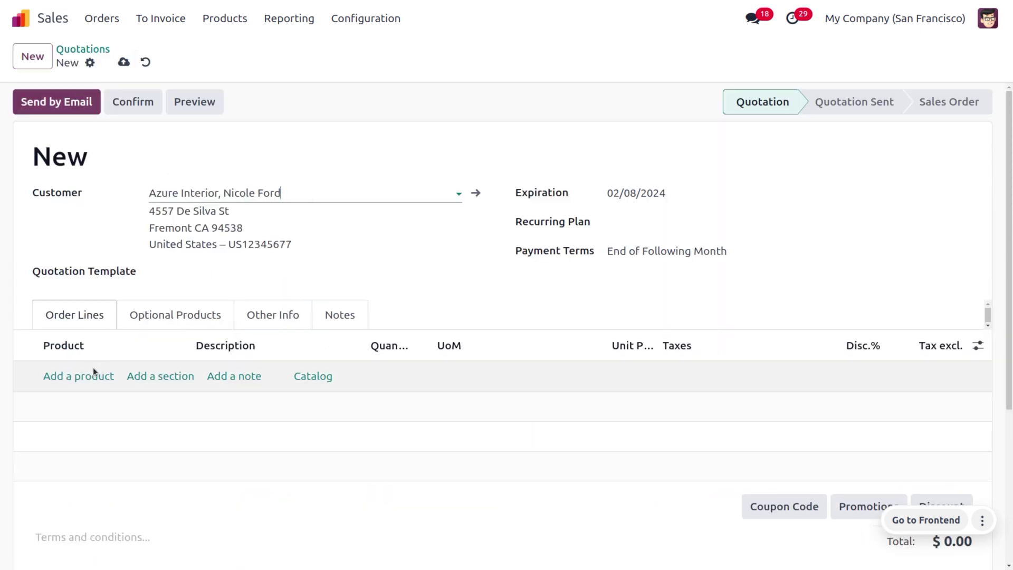
Add order lines for the ETO -Table and ETO -Service products to the quotation.
left_click(90, 375)
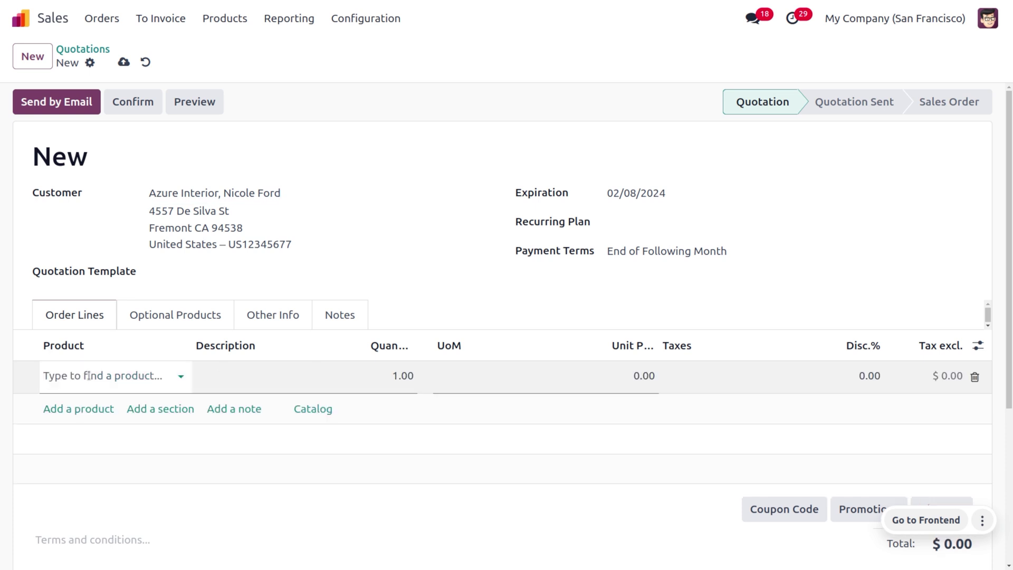
left_click(89, 375)
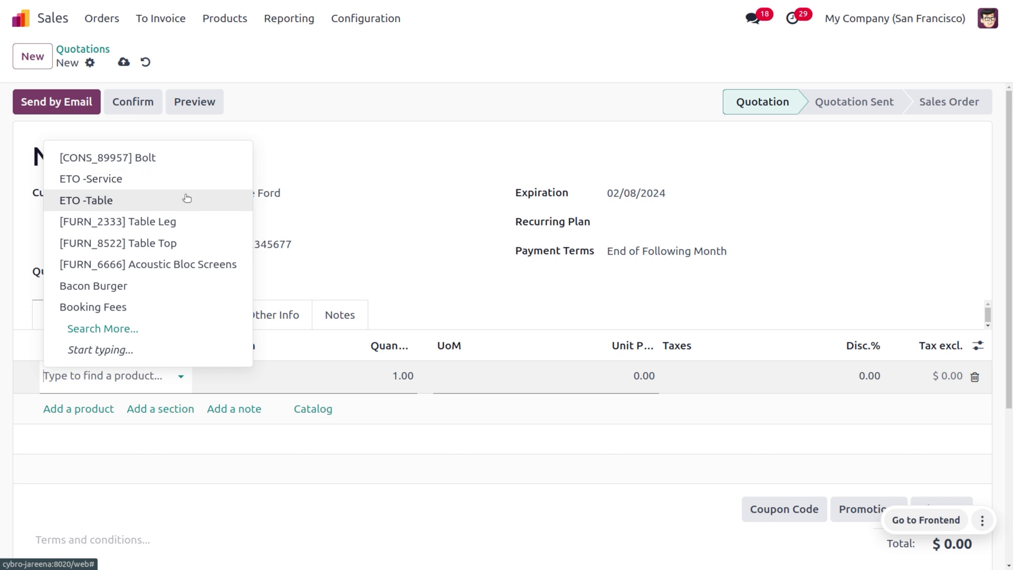
left_click(184, 200)
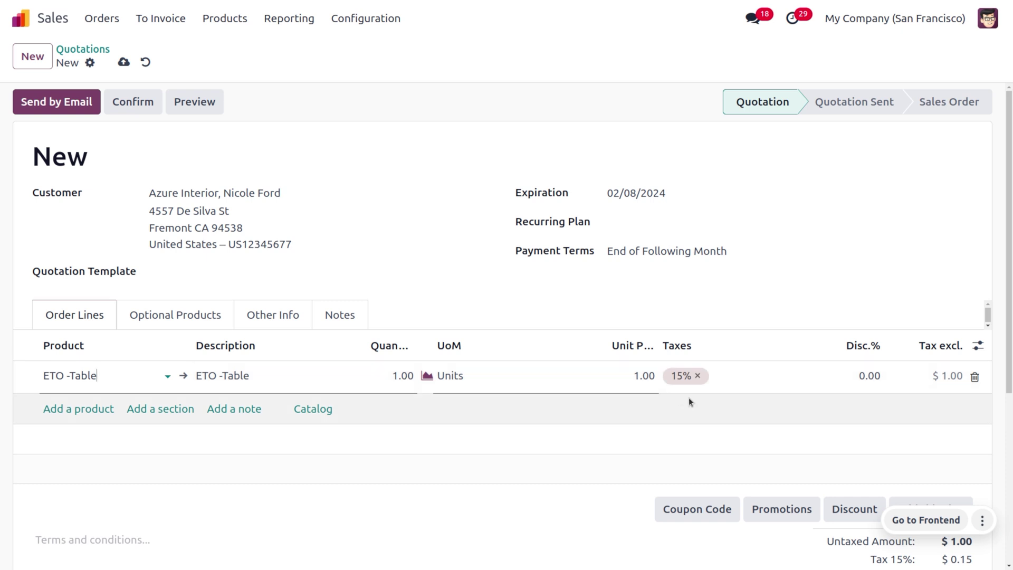
left_click(75, 411)
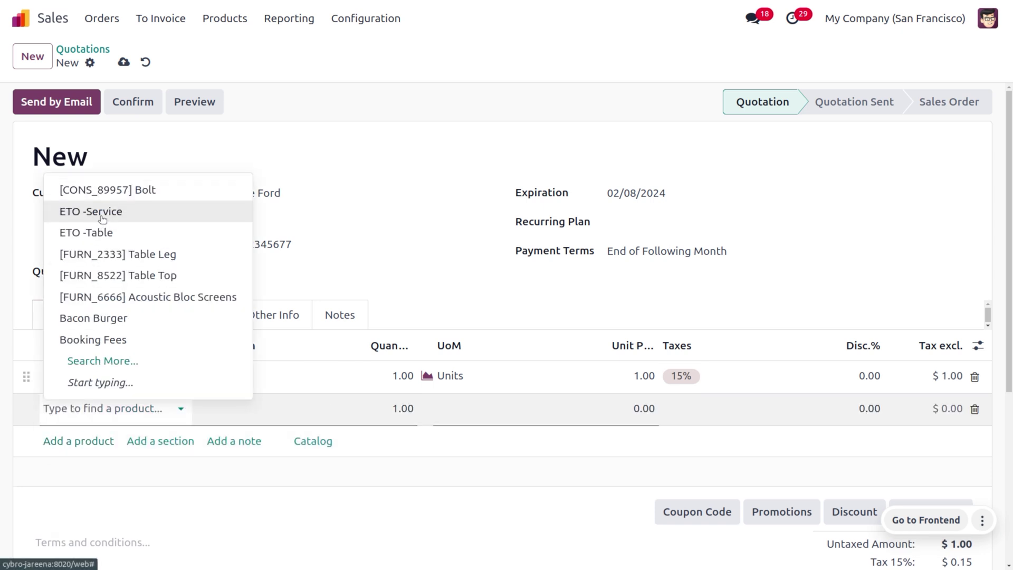
left_click(101, 212)
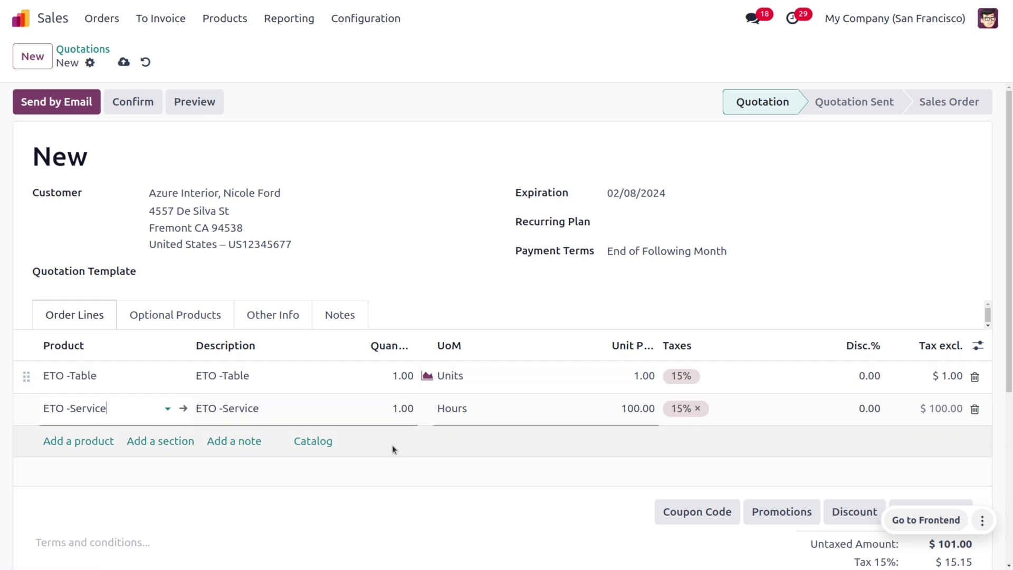
Set the quantity of both the ETO -Service and ETO -Table order lines to 5.
left_click(391, 408)
type("5")
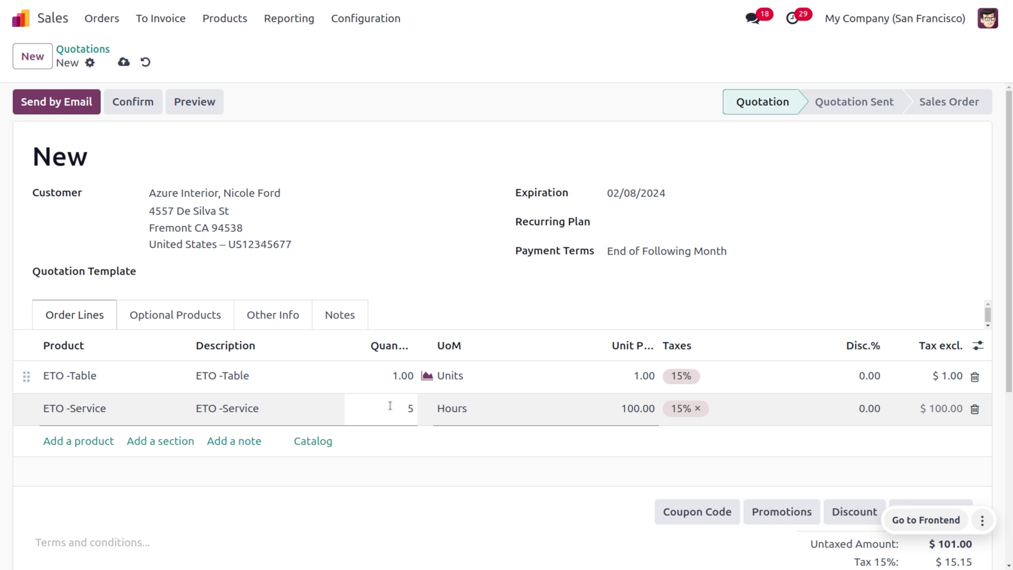
left_click(401, 377)
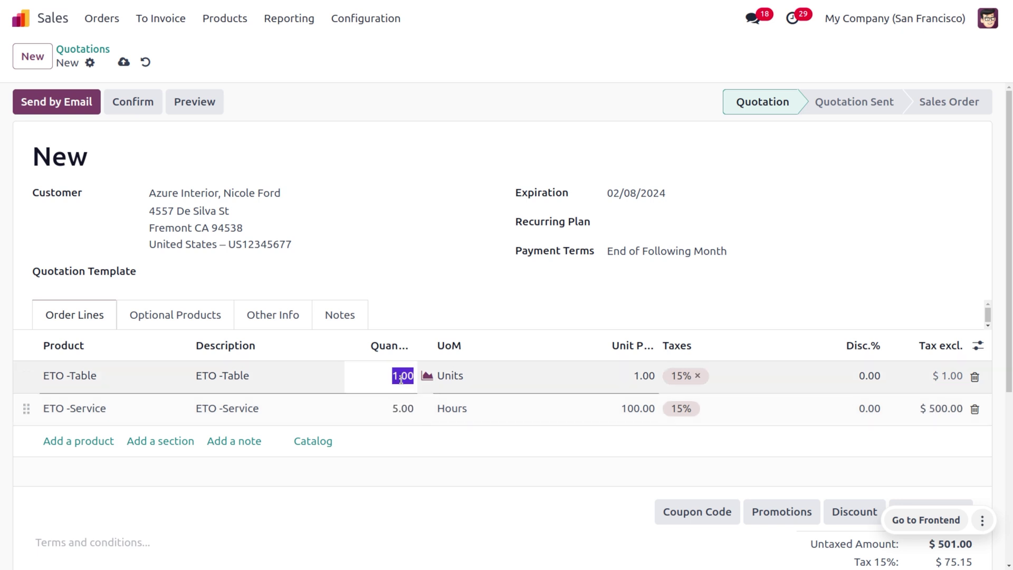
type("5")
left_click(830, 229)
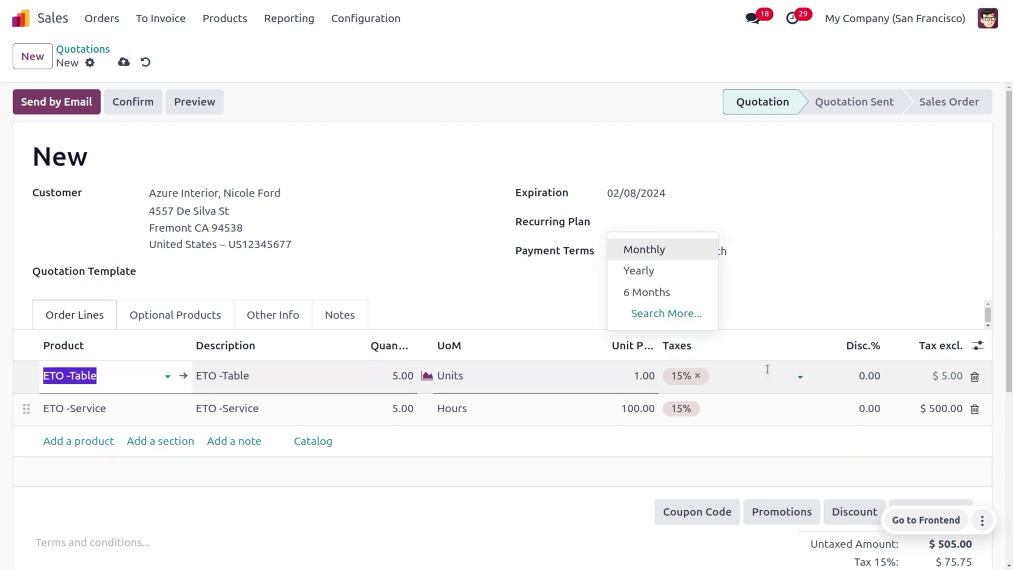
Save the quotation and confirm it as a sales order.
scroll(767, 368, "down", 5)
scroll(768, 368, "up", 5)
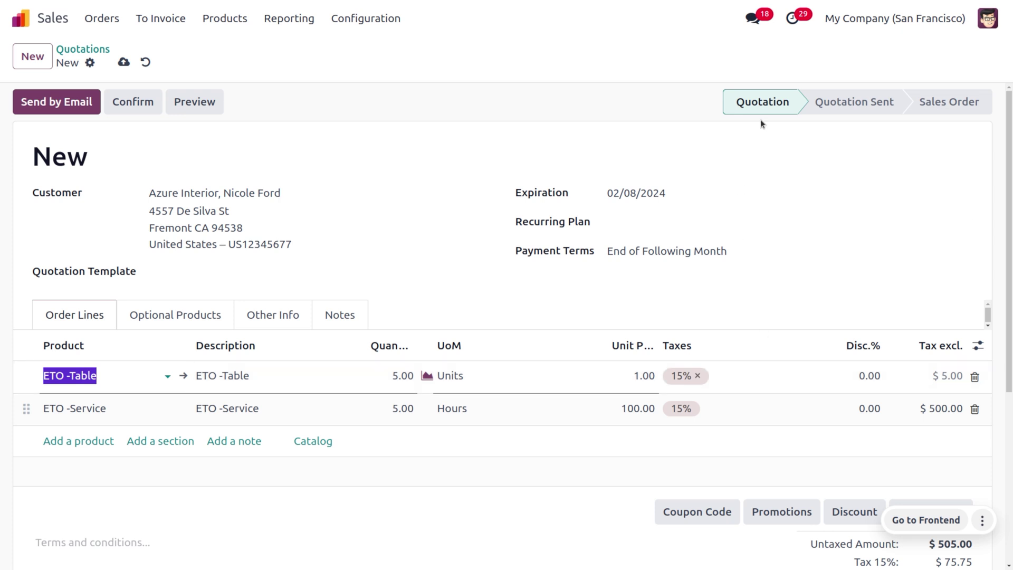
left_click(124, 63)
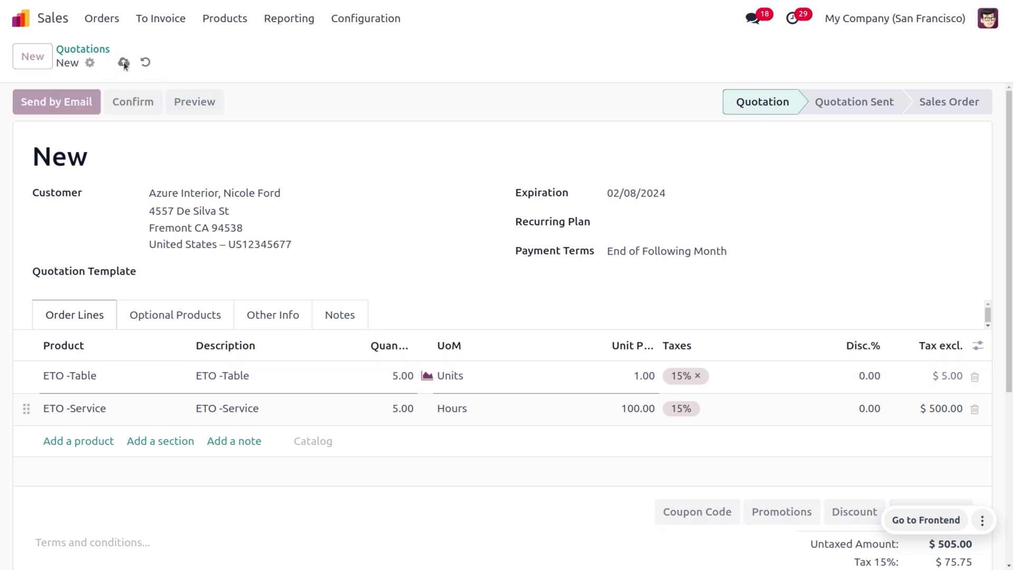
left_click(146, 109)
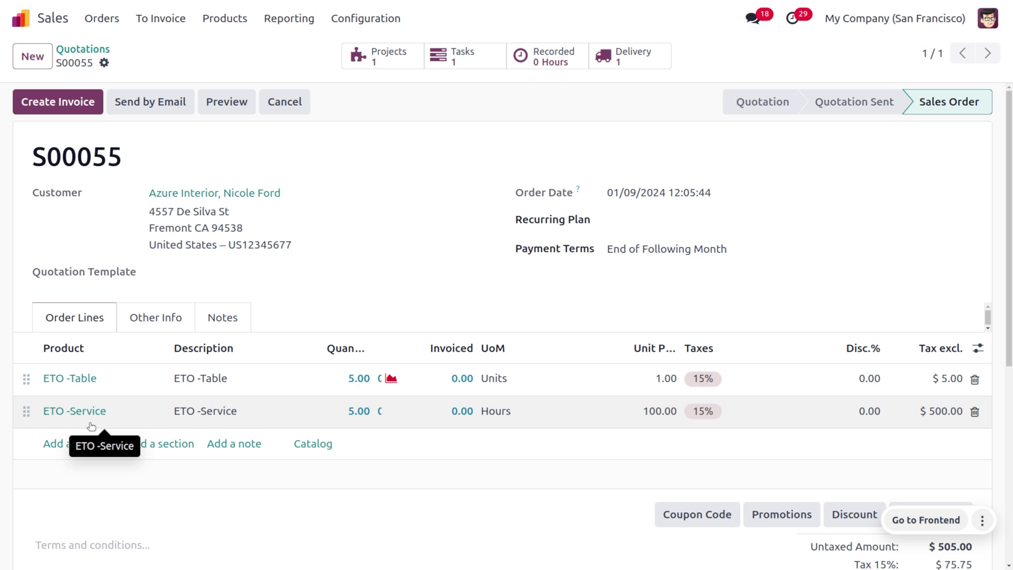
Examine the ETO -Service task with its timesheets and the linked ETO-Table project, and return to the sales order.
left_click(495, 64)
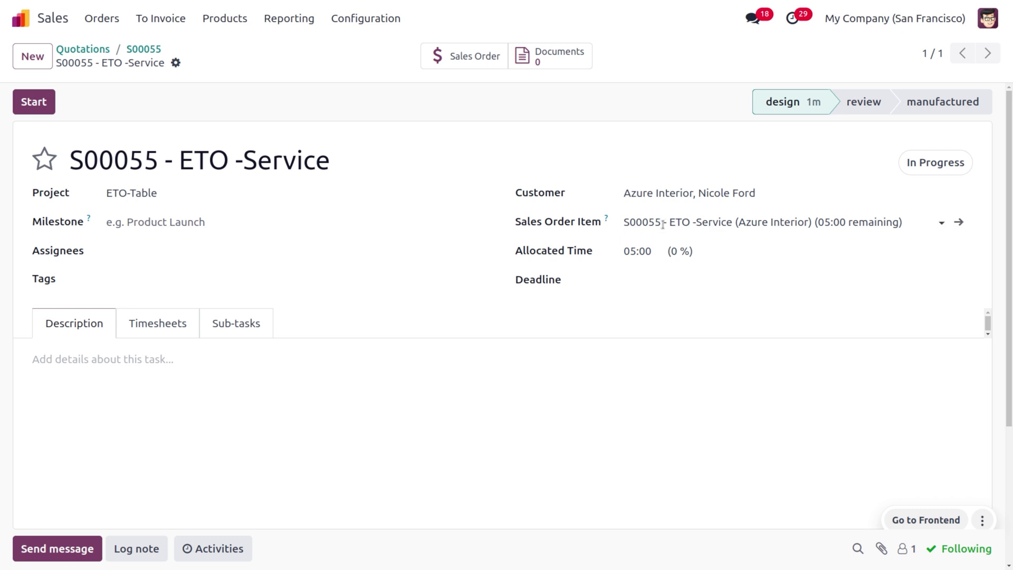
left_click(157, 323)
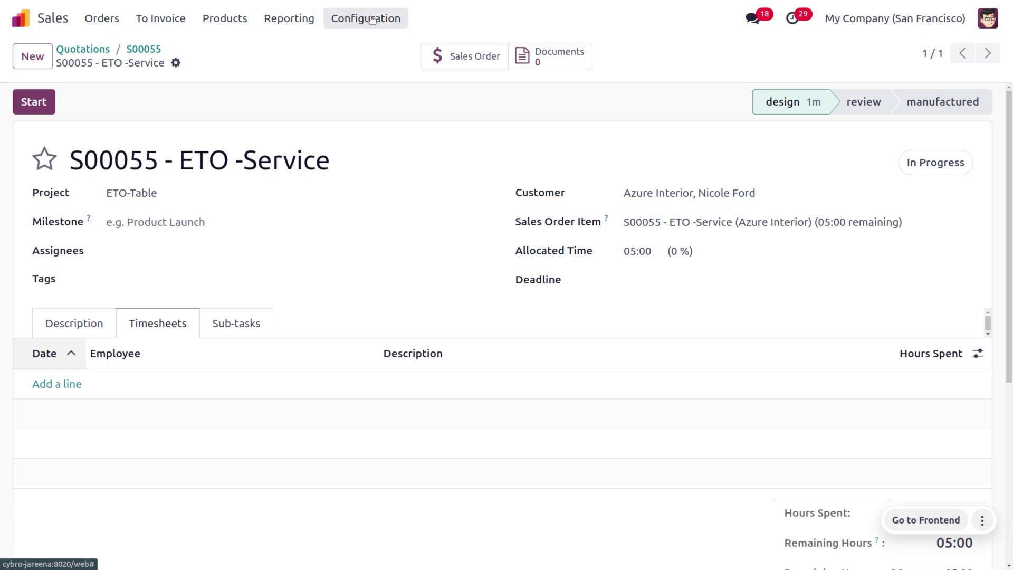
left_click(464, 56)
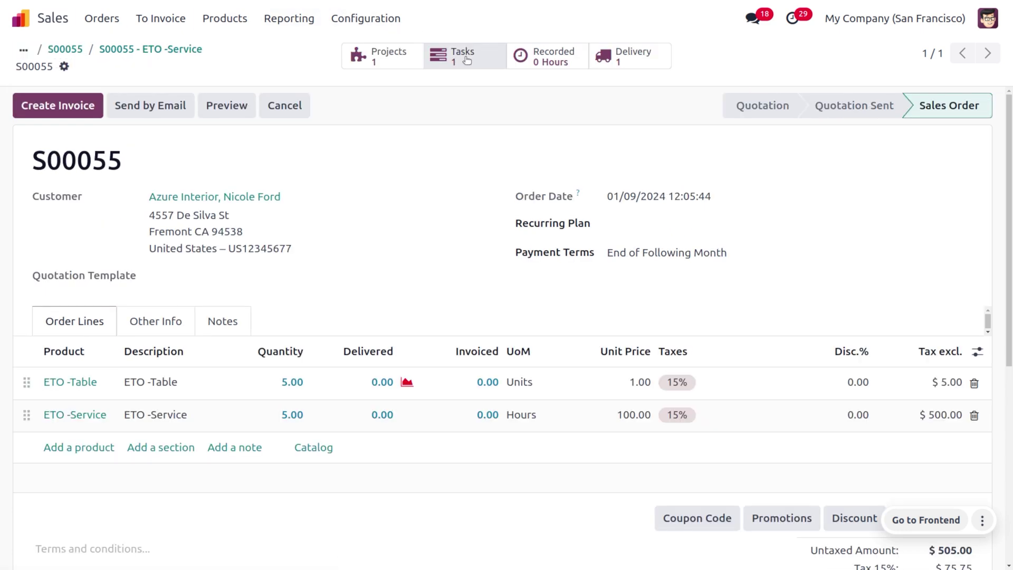
left_click(388, 57)
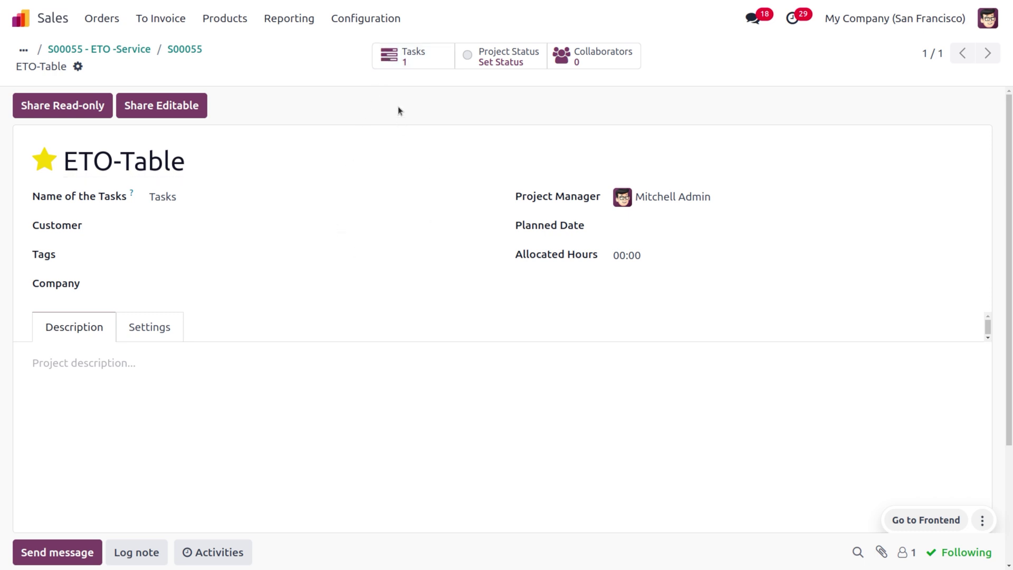
left_click(142, 52)
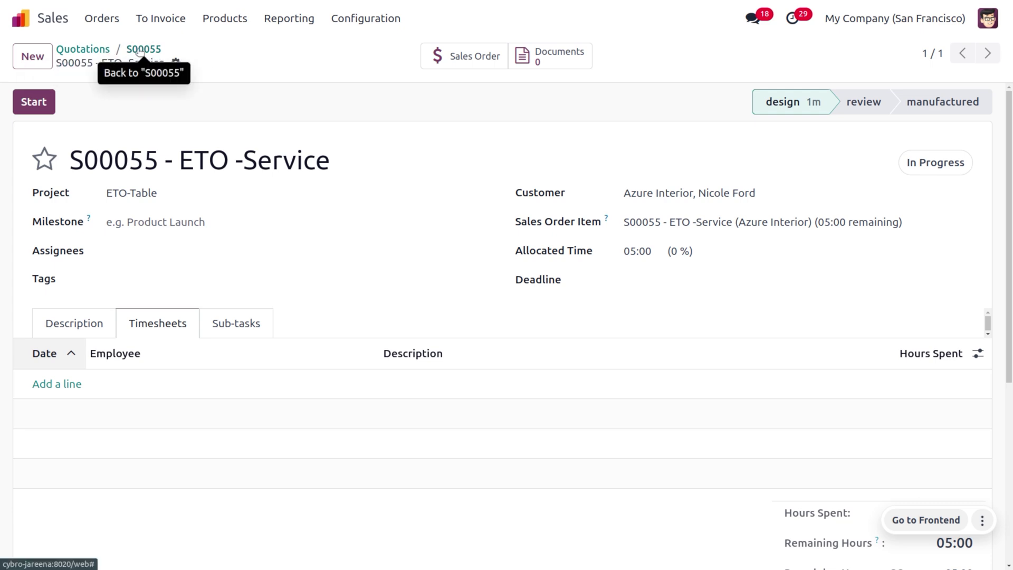
left_click(140, 50)
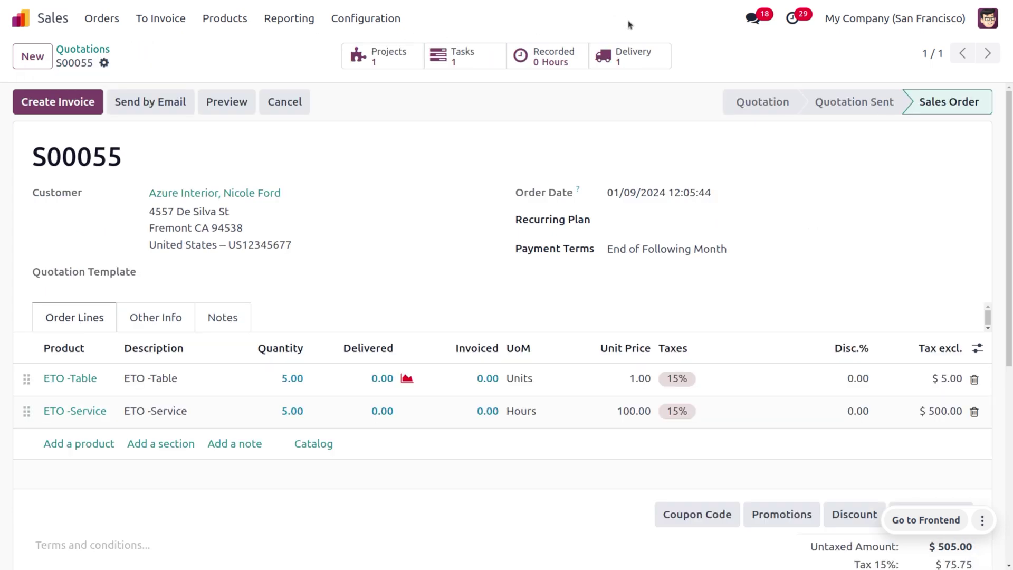
Review the sales order's delivery, and open the S00055 - ETO -Service task in the ETO-Table project.
left_click(631, 58)
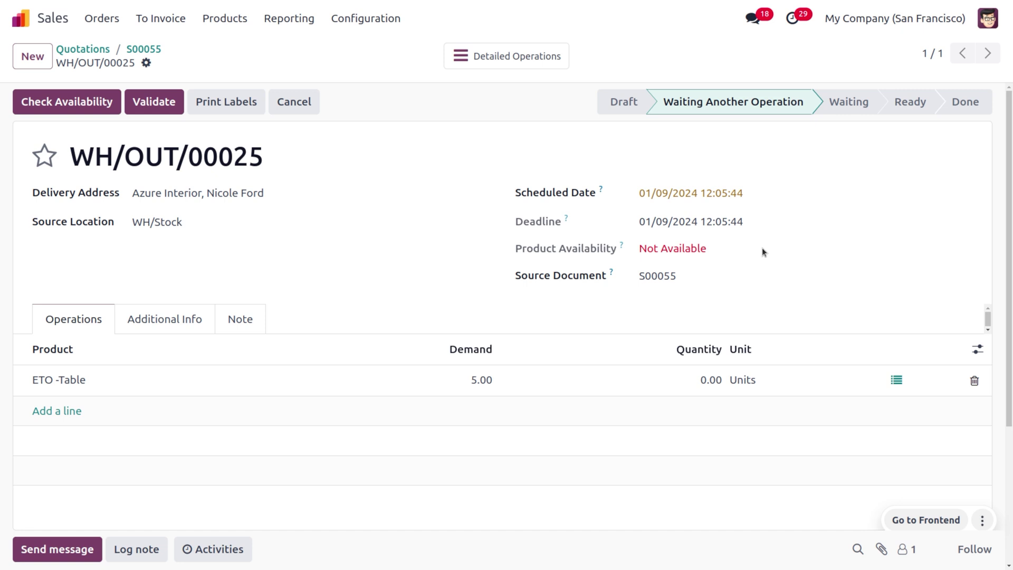
left_click(25, 27)
type("pr")
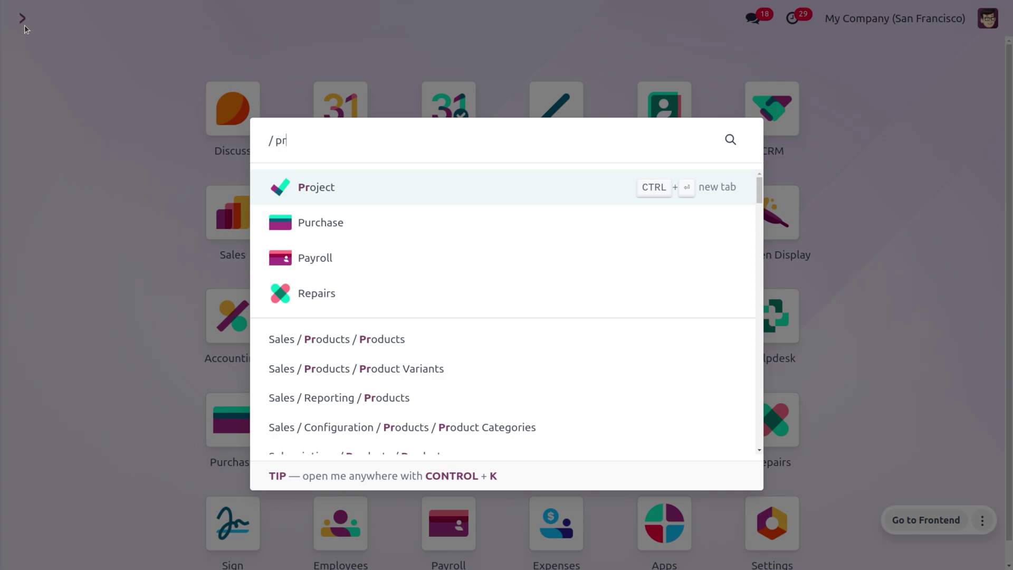
key("Return")
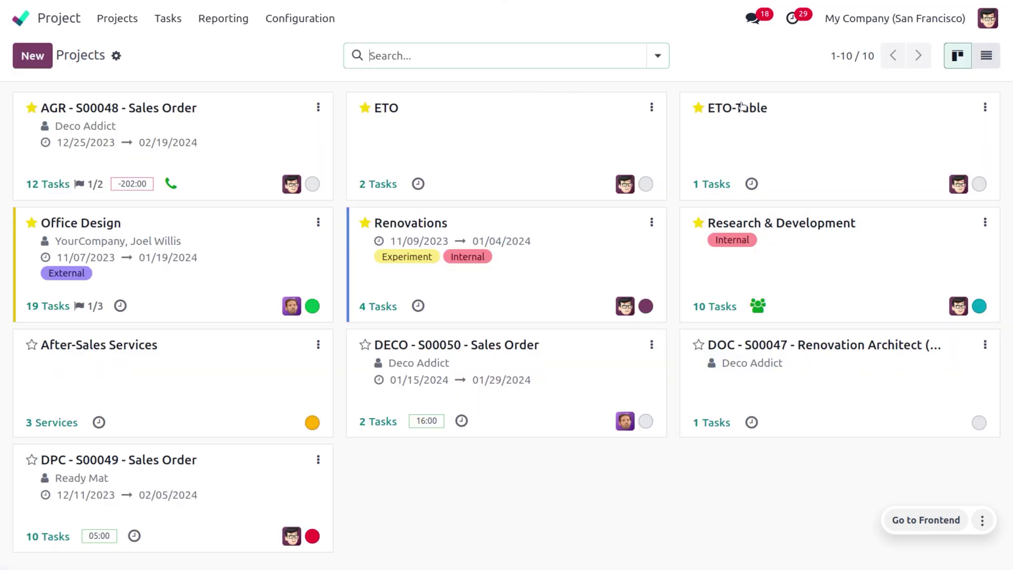
left_click(755, 134)
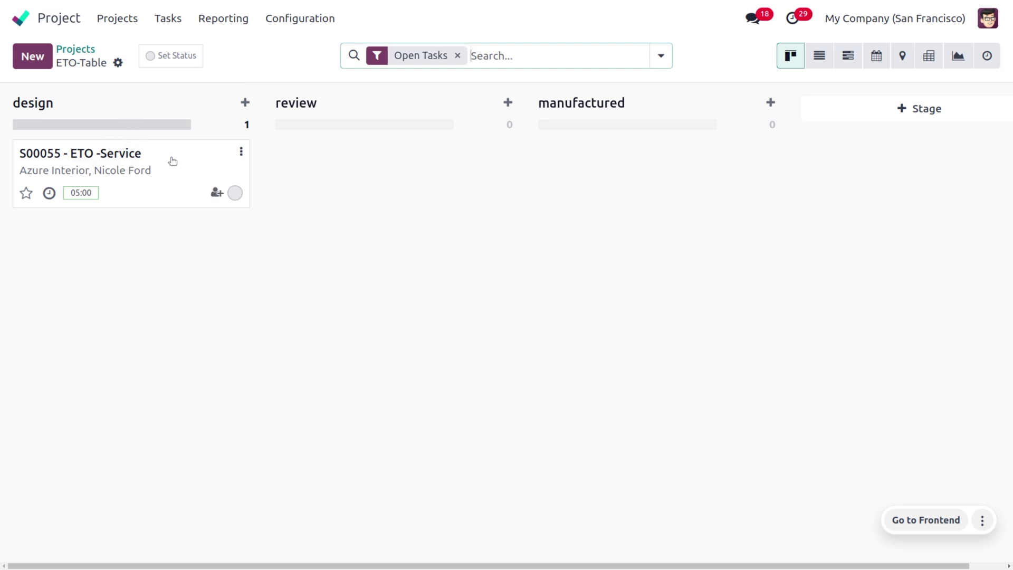
left_click(193, 161)
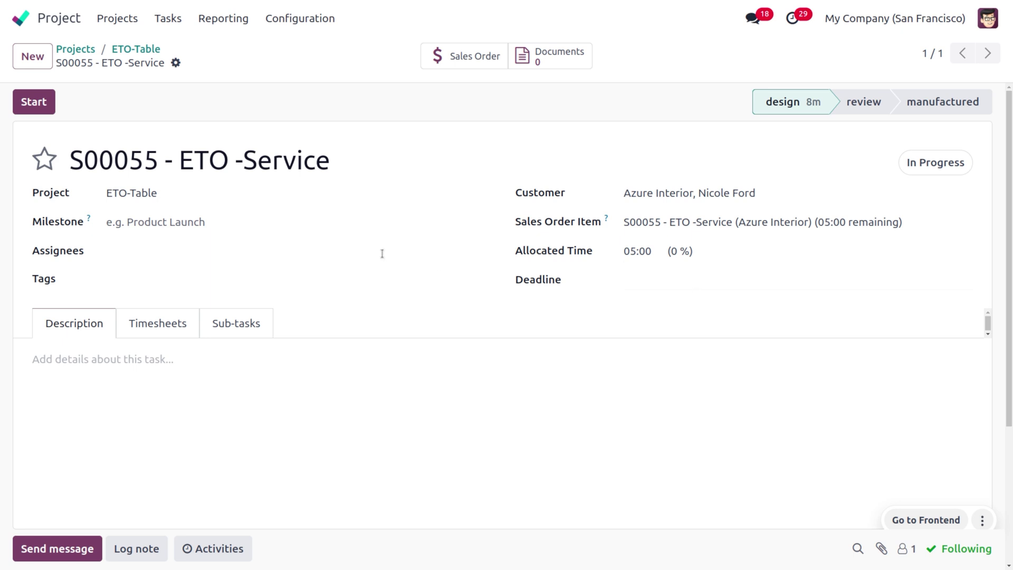
Assign both suggested users to the S00055 - ETO -Service task.
left_click(145, 248)
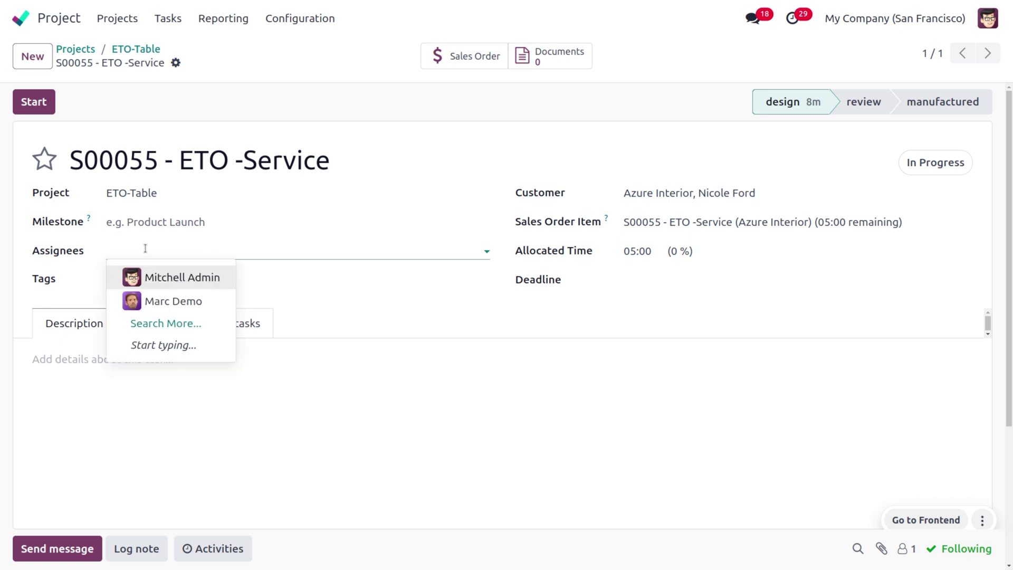
left_click(160, 277)
left_click(218, 252)
left_click(262, 276)
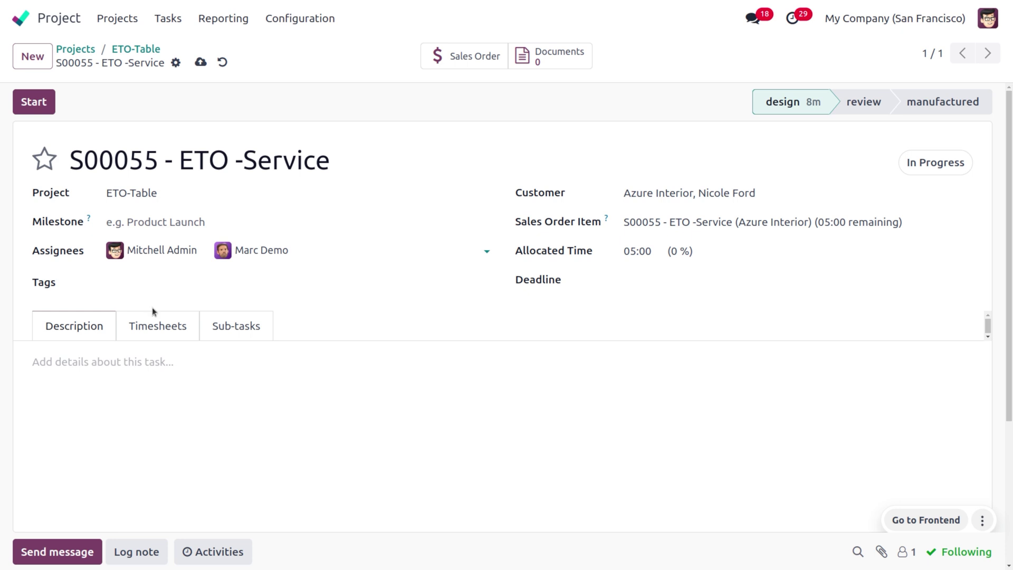
Add a timesheet entry to the task described as "designing the table" with 3 hours spent.
left_click(168, 339)
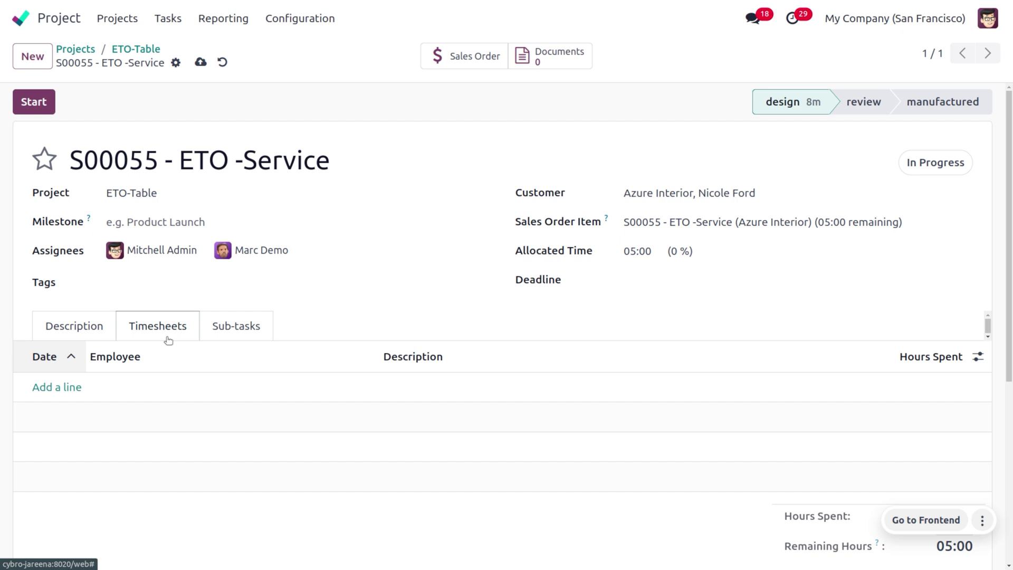
left_click(42, 388)
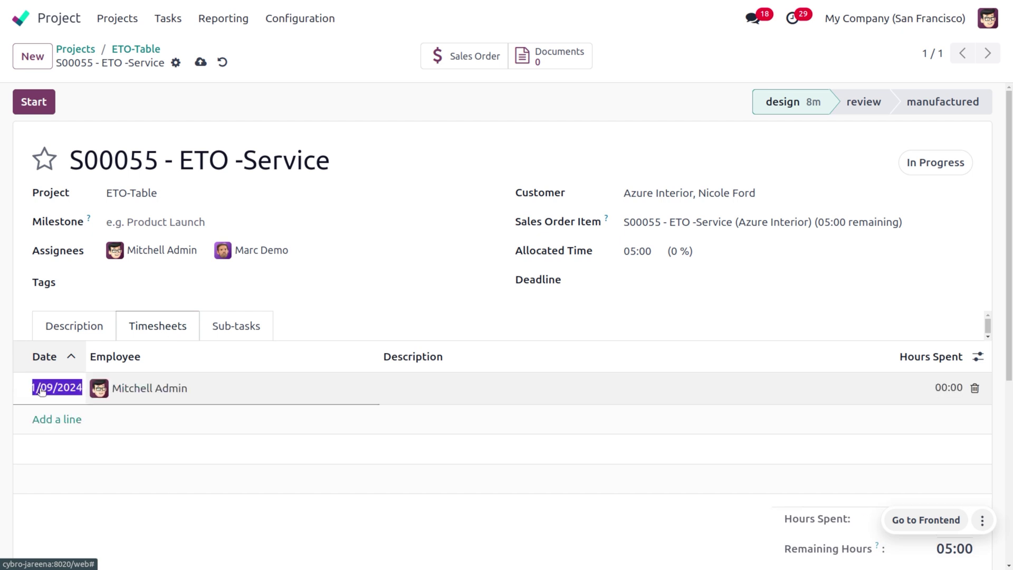
left_click(444, 389)
type("des")
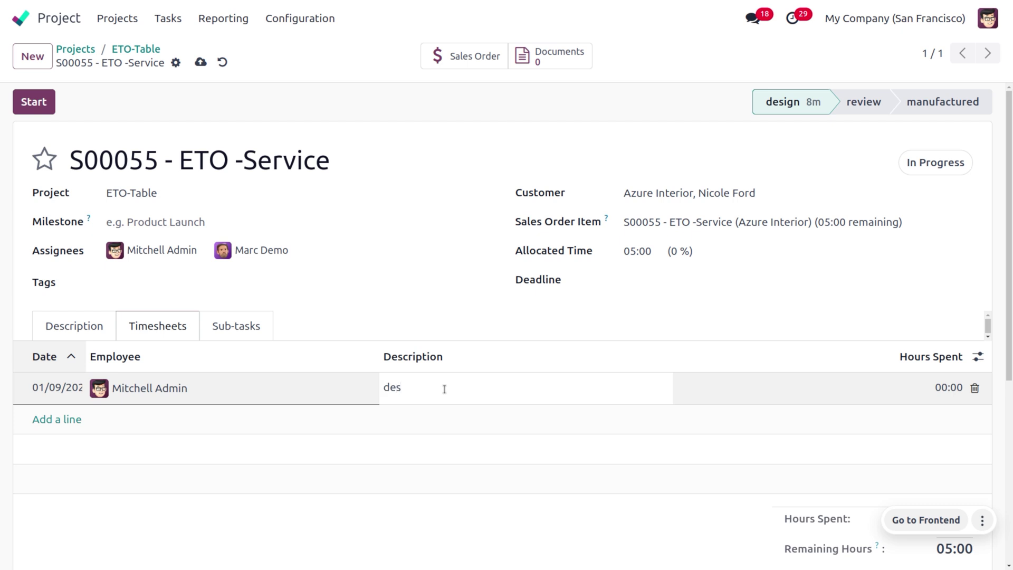
type("igning the table")
left_click(1010, 404)
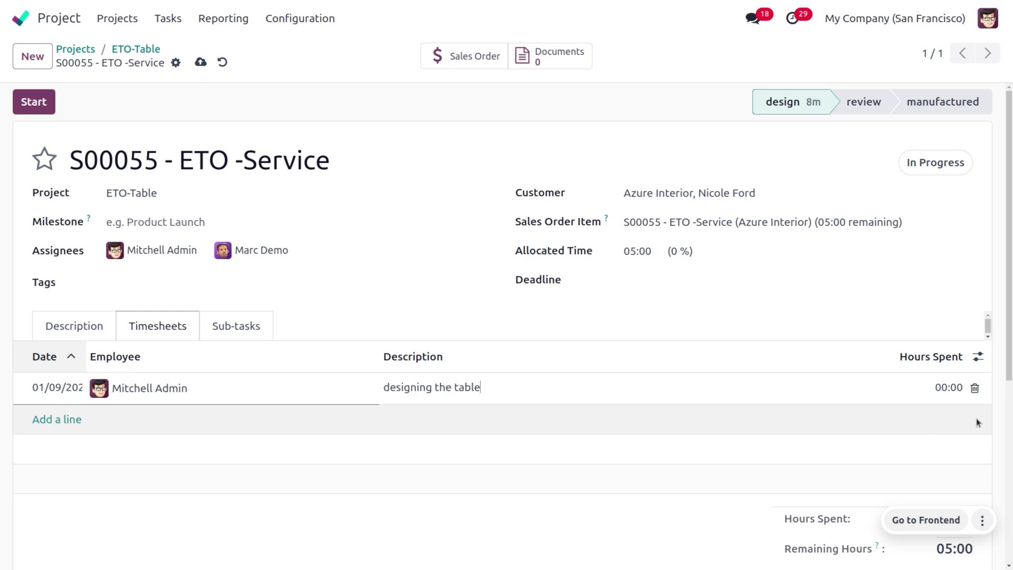
left_click(937, 391)
left_click(944, 389)
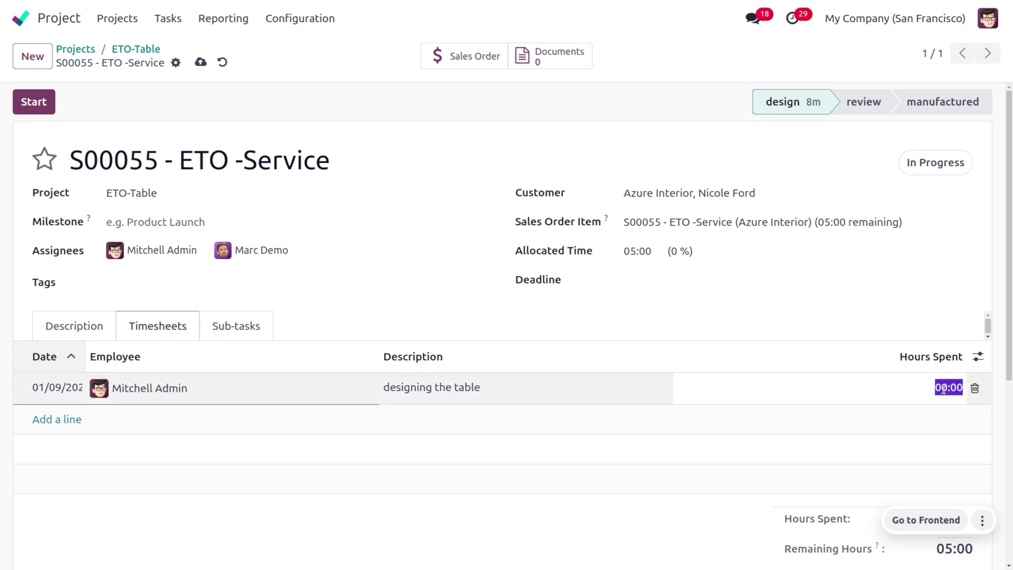
type("3")
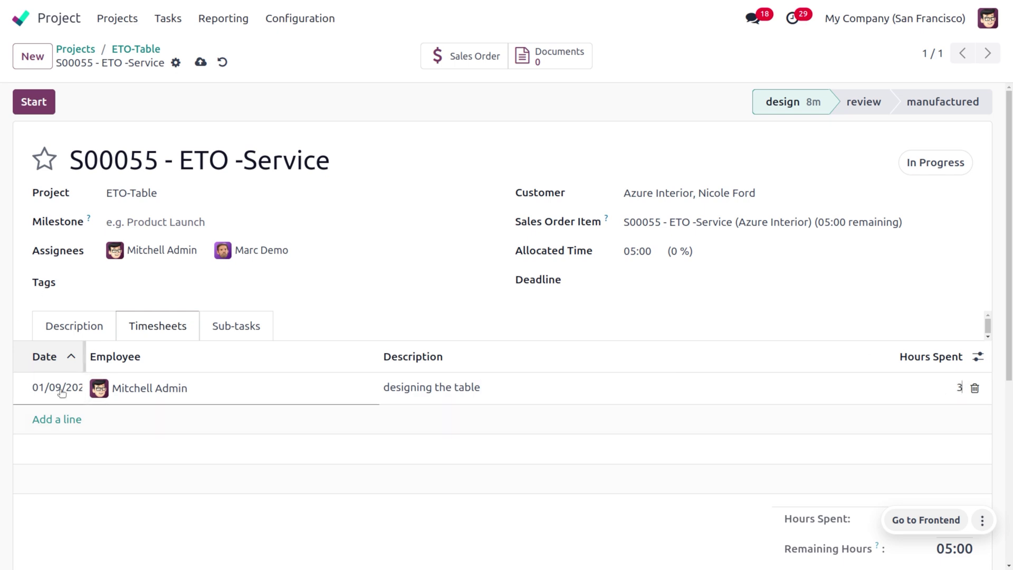
Change the employee on the "designing the table" timesheet entry to the task's second assignee.
left_click(137, 389)
left_click(136, 389)
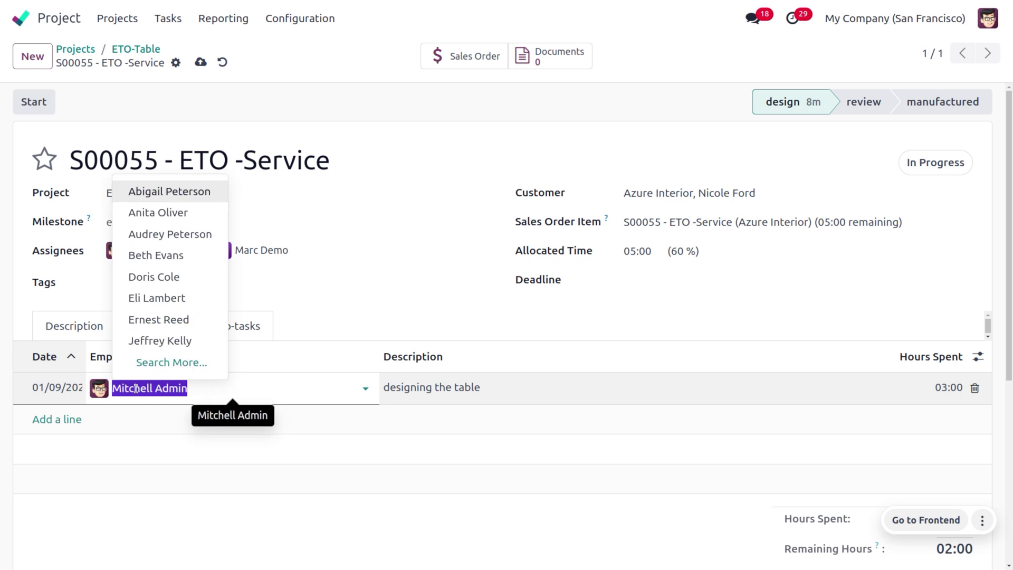
type("marc")
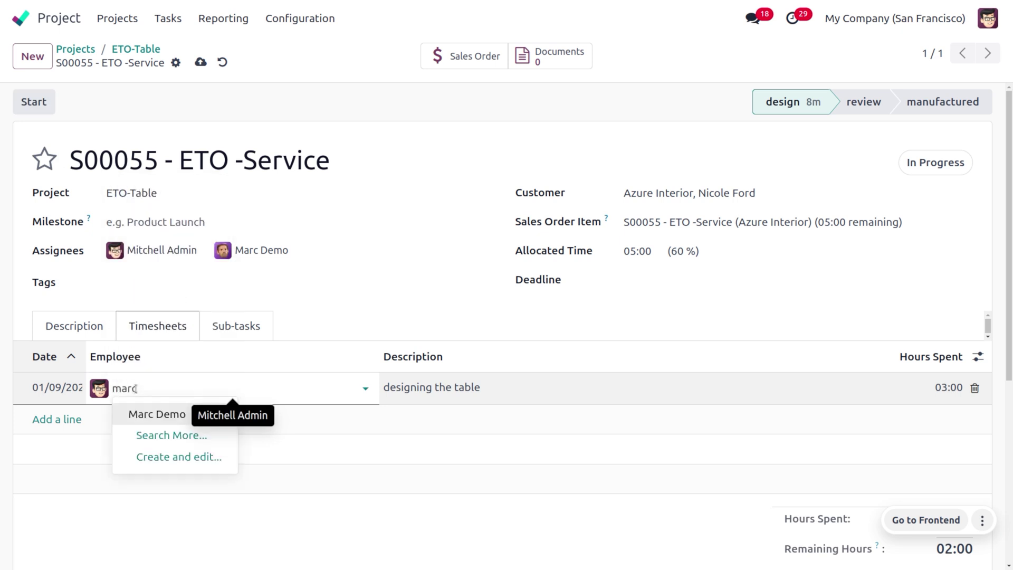
key("Return")
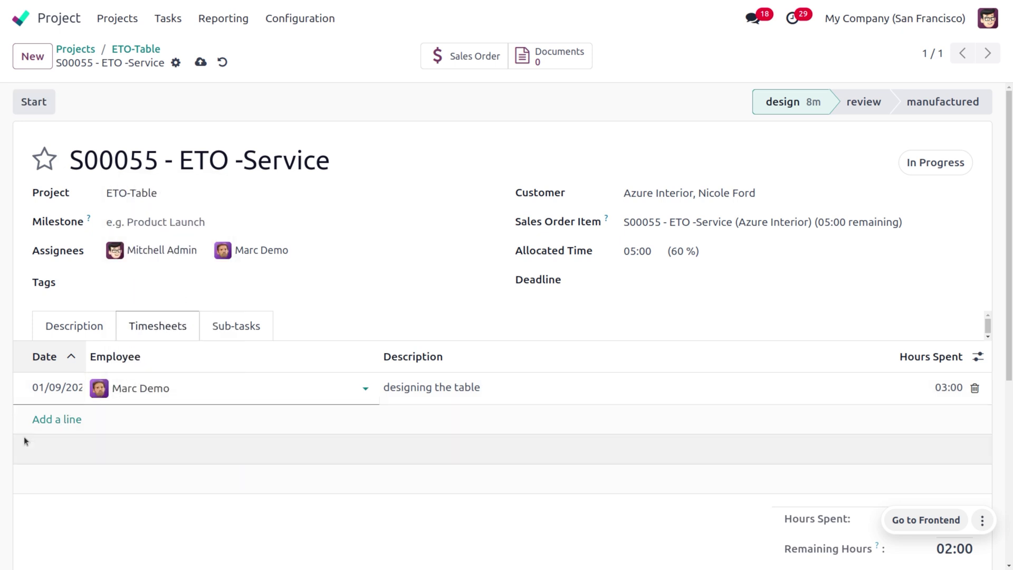
Add a second timesheet entry for the default employee described as "reviewed" with 4 hours spent.
left_click(57, 420)
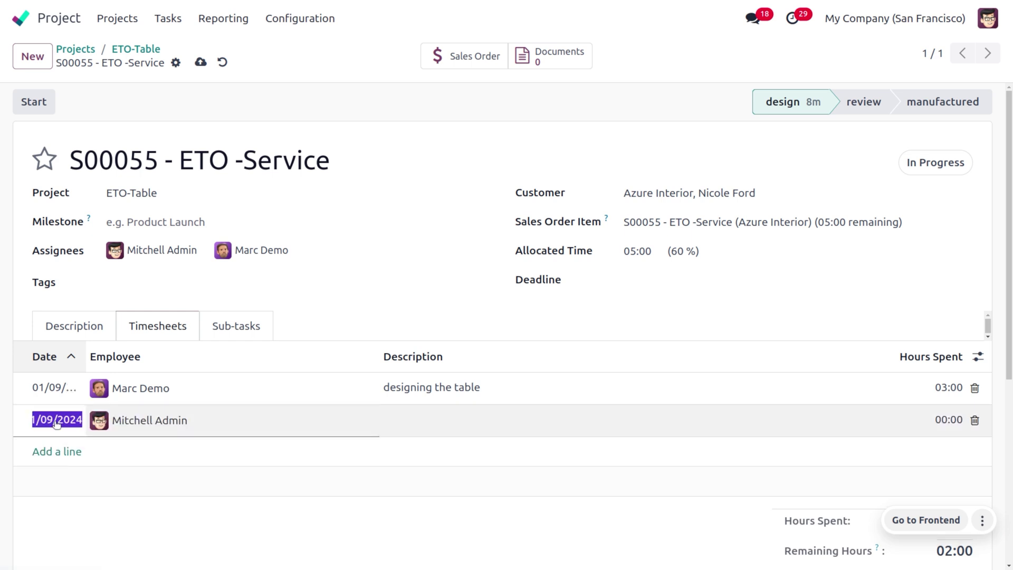
left_click(451, 421)
type("re")
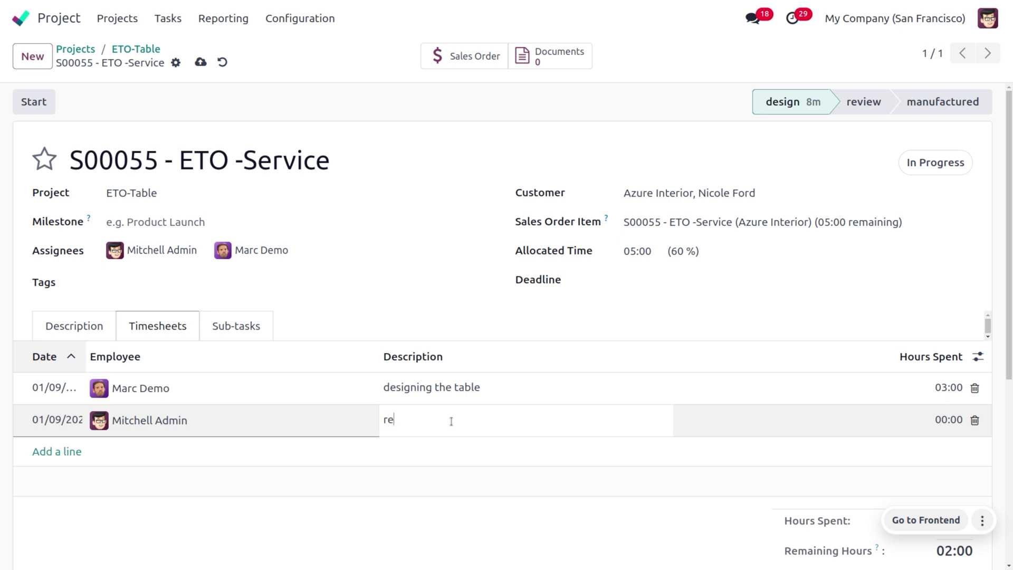
type("viewed")
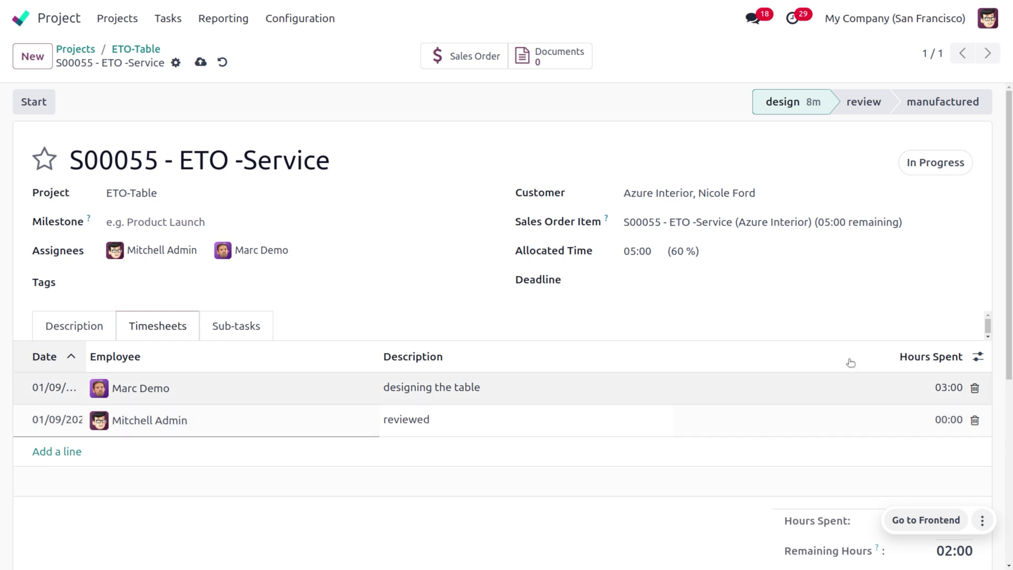
left_click(947, 413)
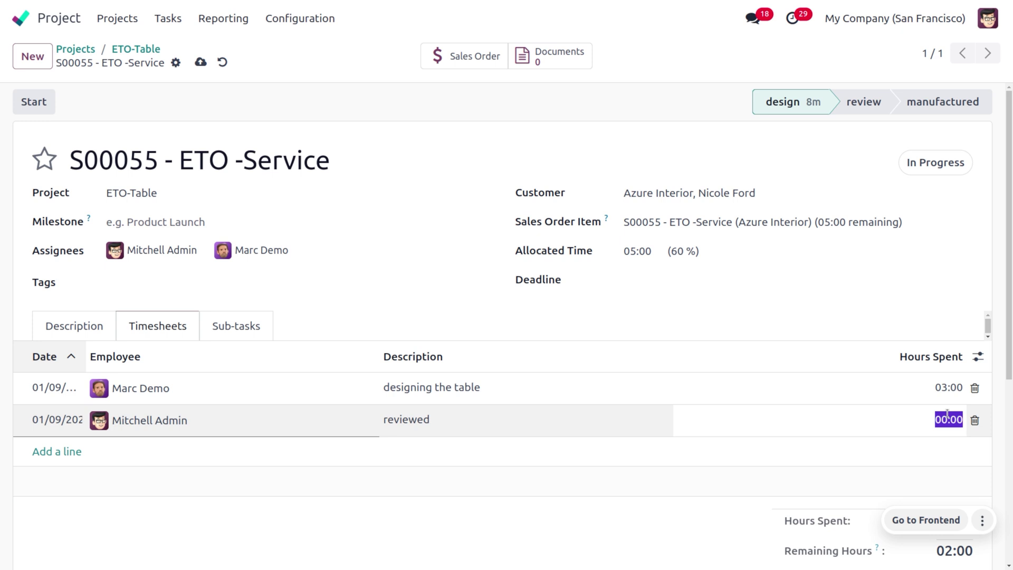
type("4")
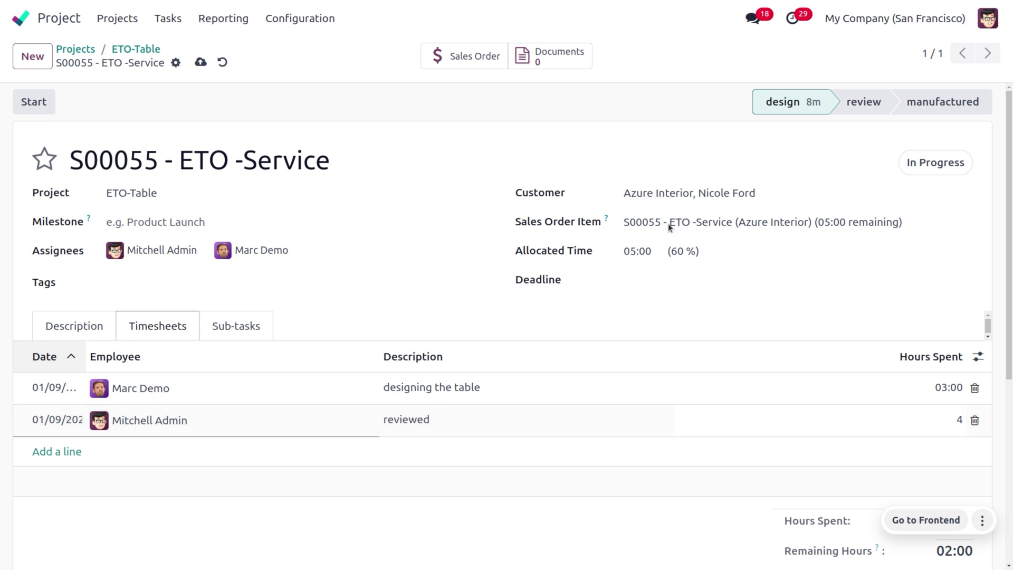
left_click(634, 168)
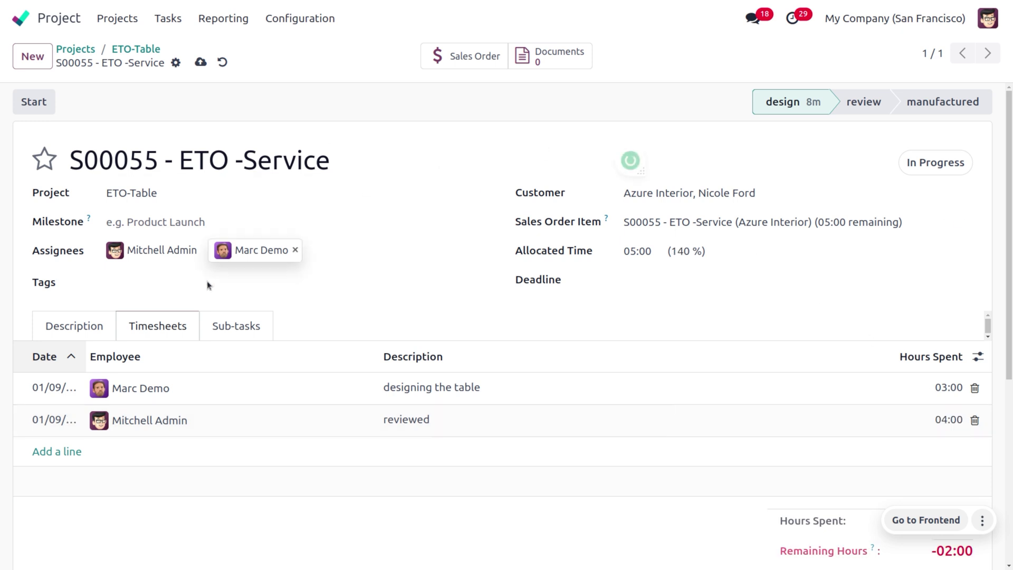
Check the task's spent and remaining hours, and move the task to the review stage.
scroll(728, 426, "down", 4)
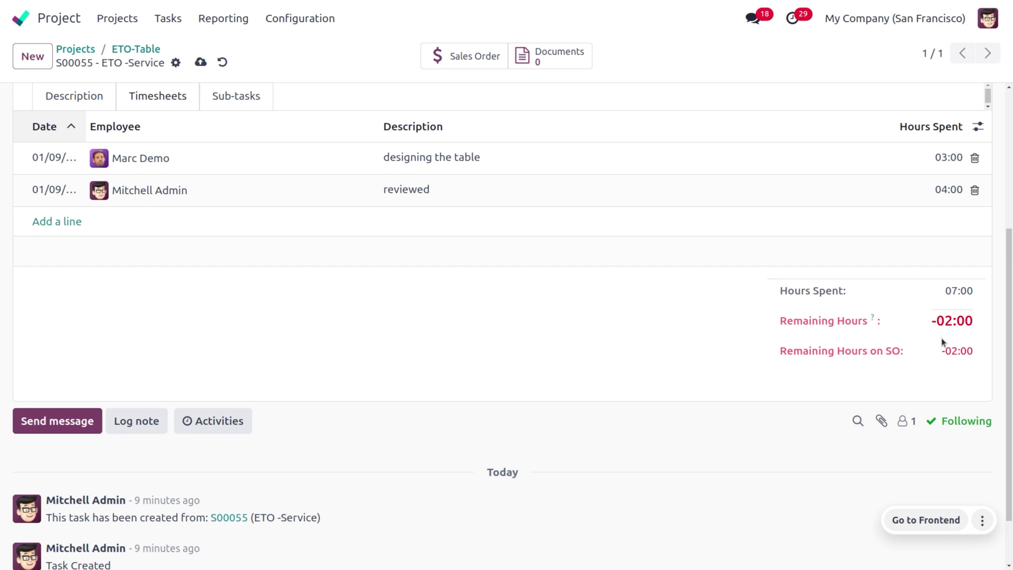
scroll(941, 339, "up", 5)
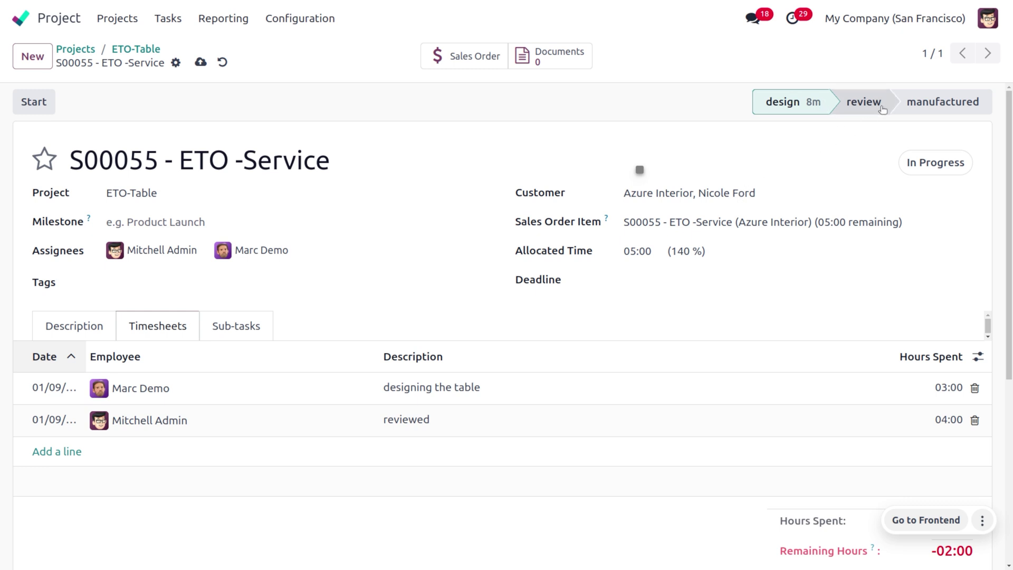
left_click(866, 102)
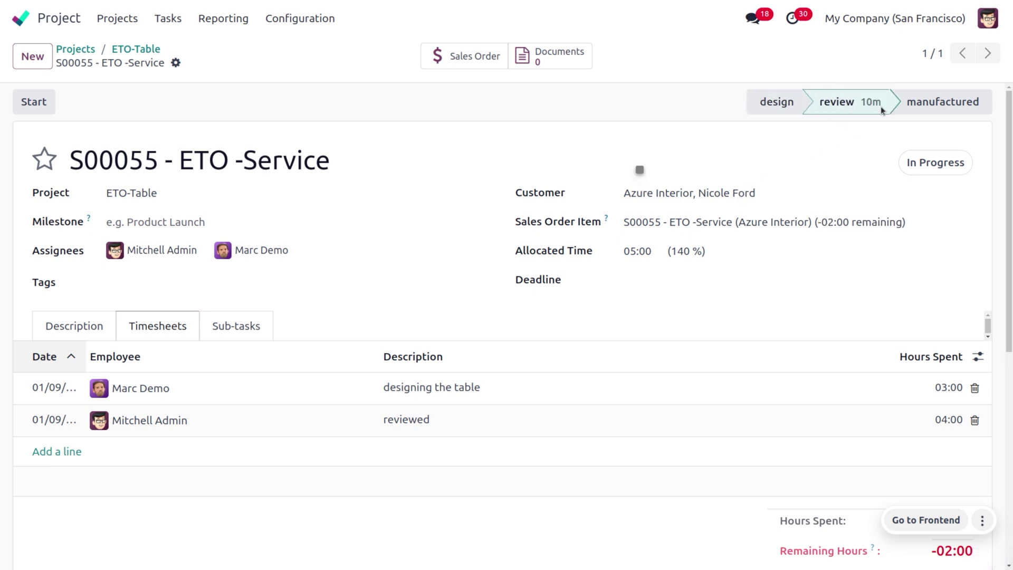
Check the task on the ETO-Table project board, and open its linked sales order from the task.
left_click(116, 49)
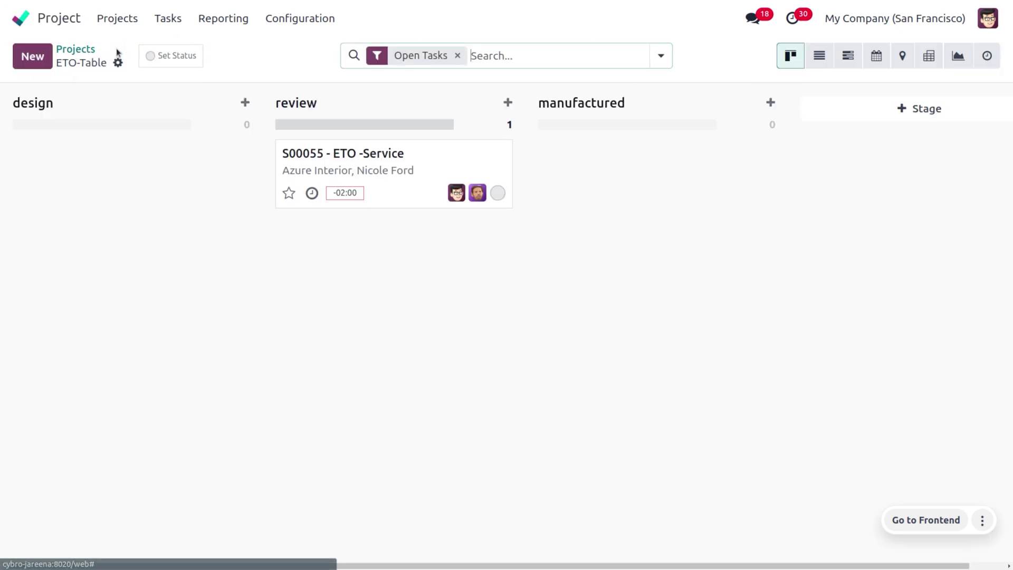
left_click(391, 175)
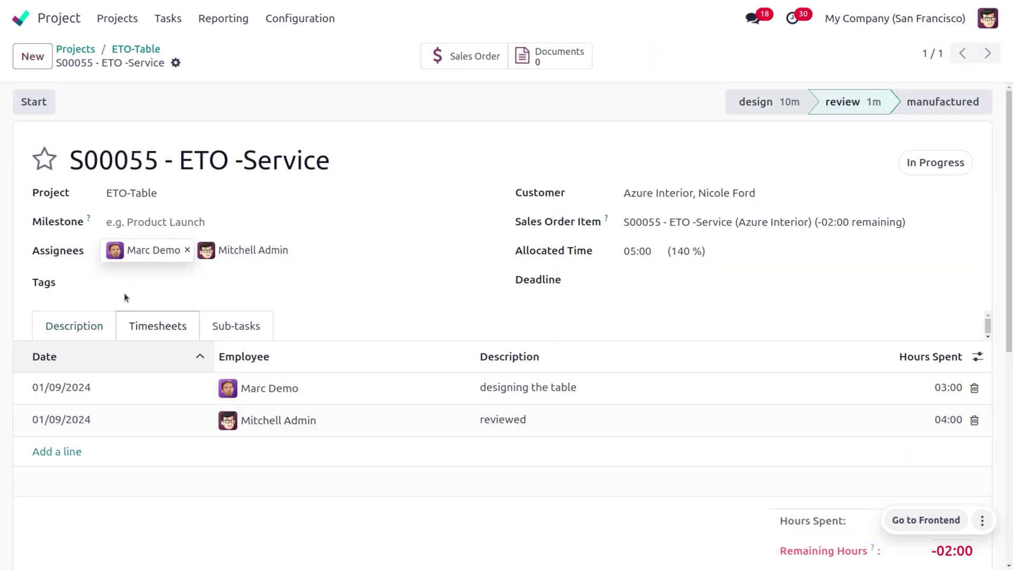
left_click(460, 55)
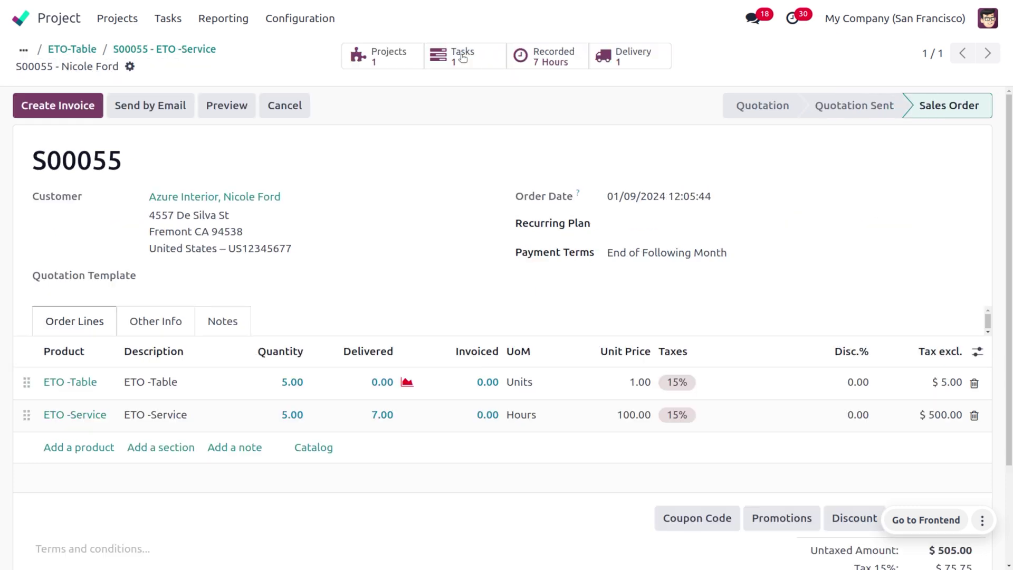
Open the ETO -Table product's bill of materials from the order line and set its quantity to 5 units.
left_click(83, 381)
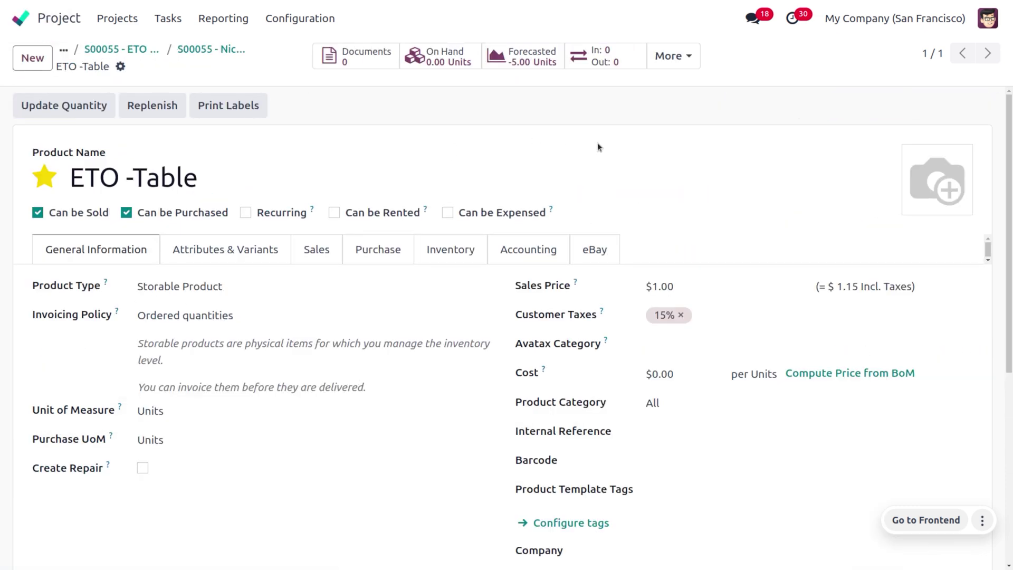
left_click(655, 64)
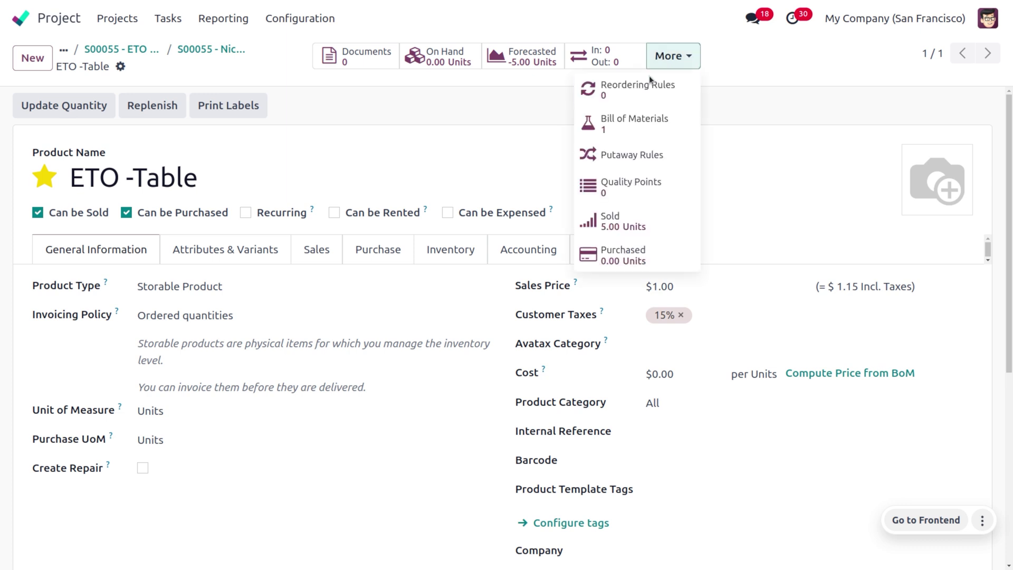
left_click(633, 131)
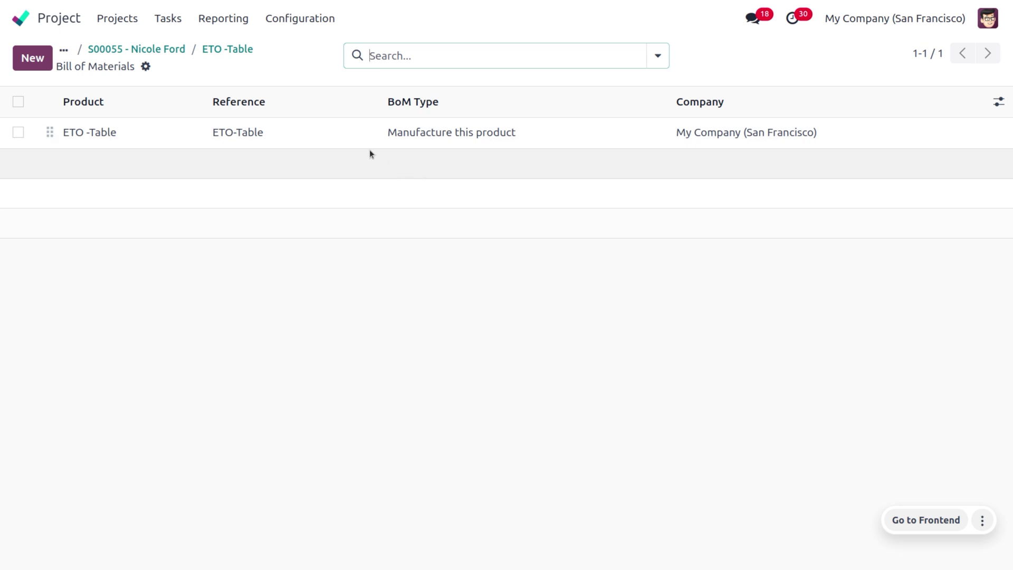
left_click(346, 134)
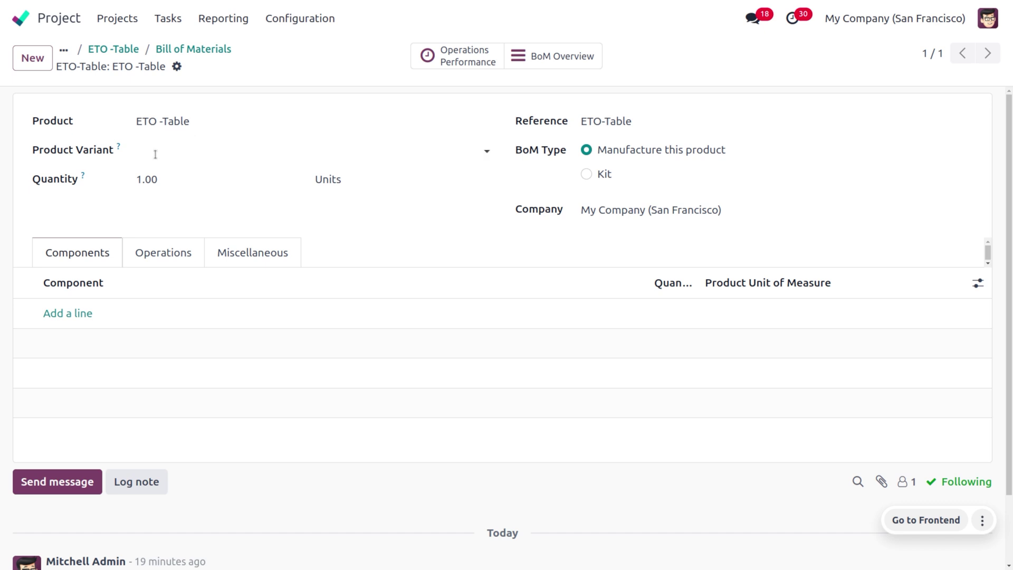
left_click(167, 175)
key("BackSpace")
type("5")
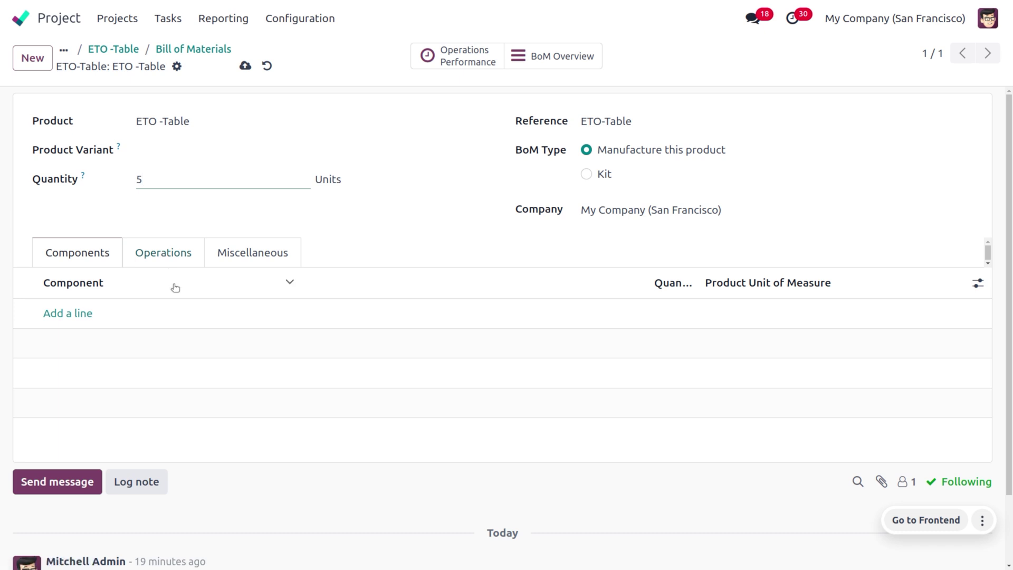
Add the component [FURN_8522] Table Top to the ETO -Table bill of materials with a quantity of 5 units.
left_click(63, 317)
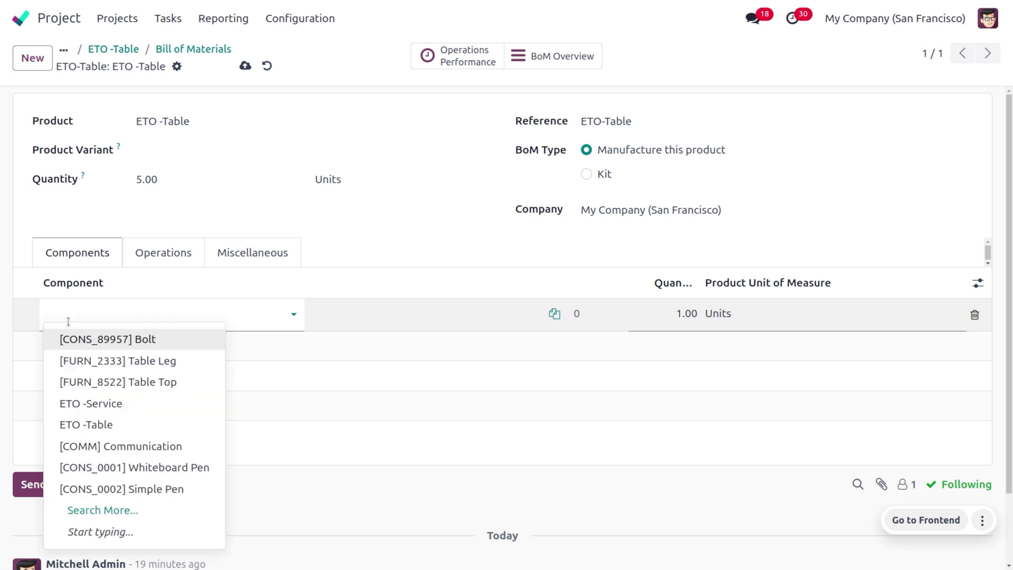
left_click(149, 384)
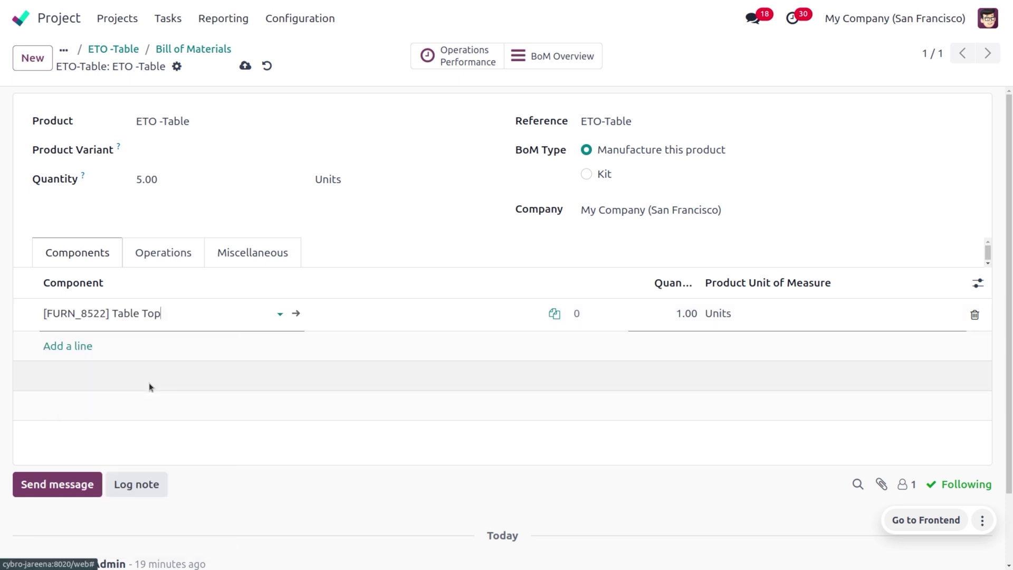
left_click(671, 315)
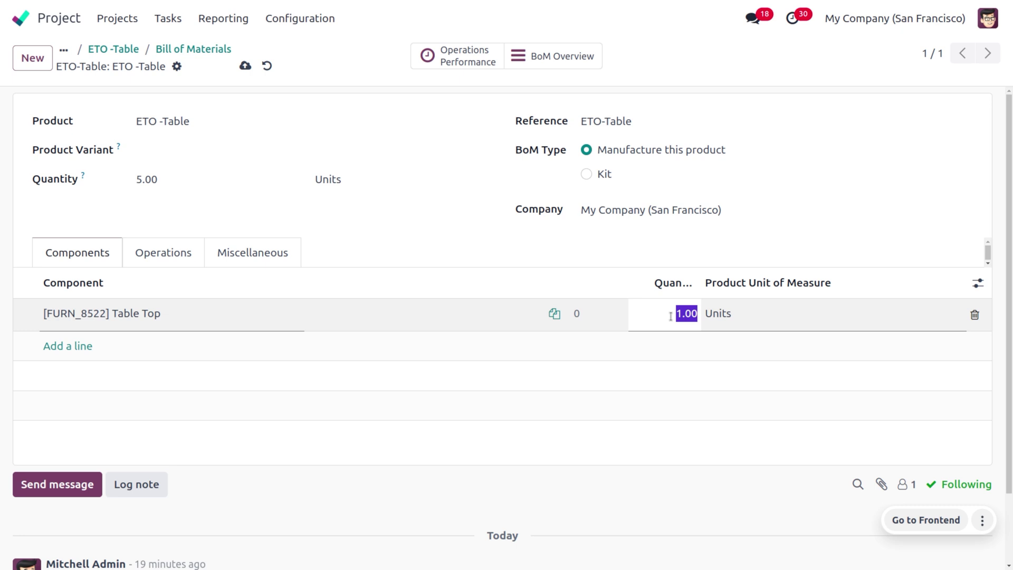
type("5")
Add the component [FURN_2333] Table Leg to the bill of materials with a quantity of 20 units.
left_click(67, 345)
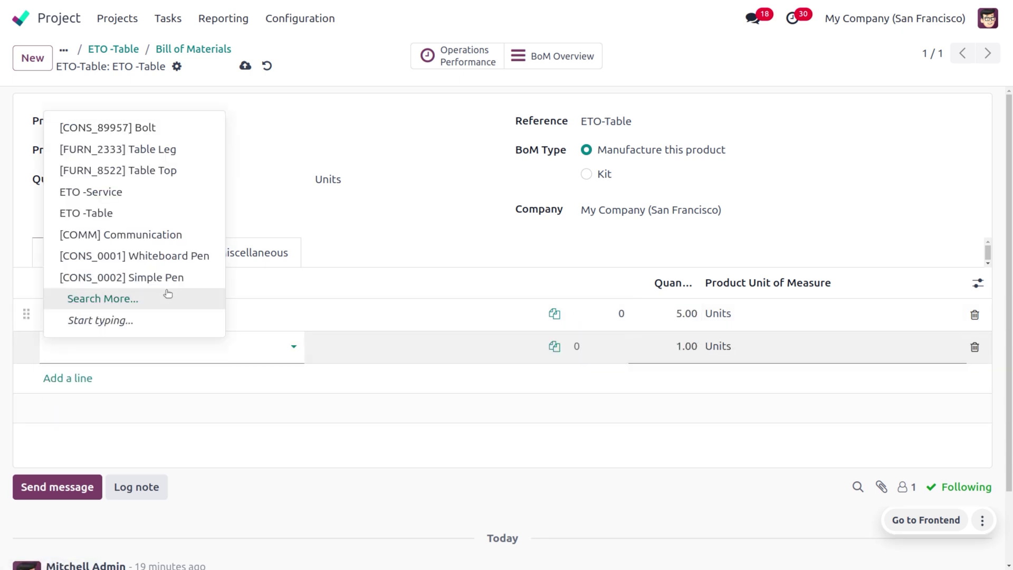
left_click(166, 150)
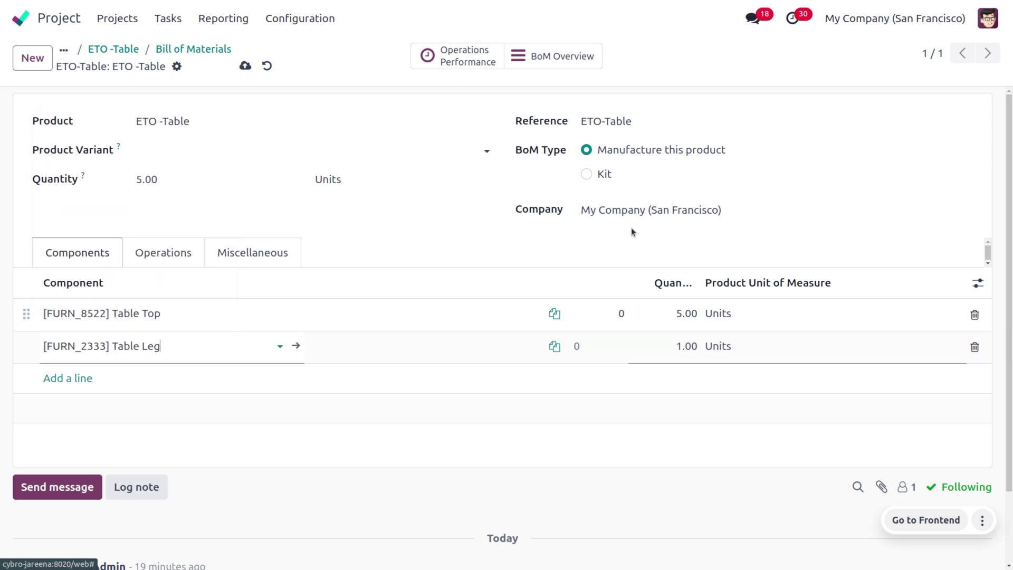
double_click(681, 344)
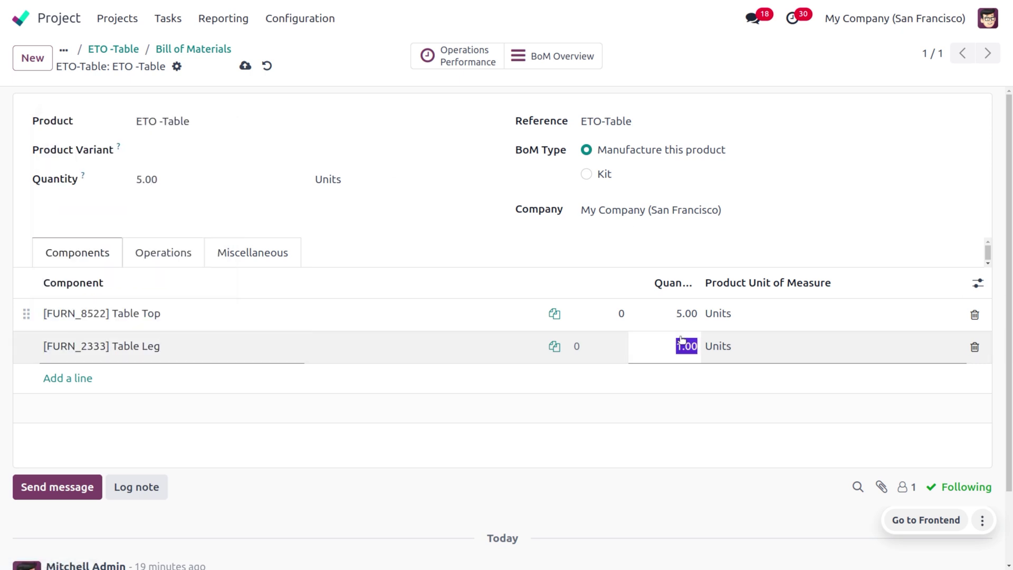
type("20")
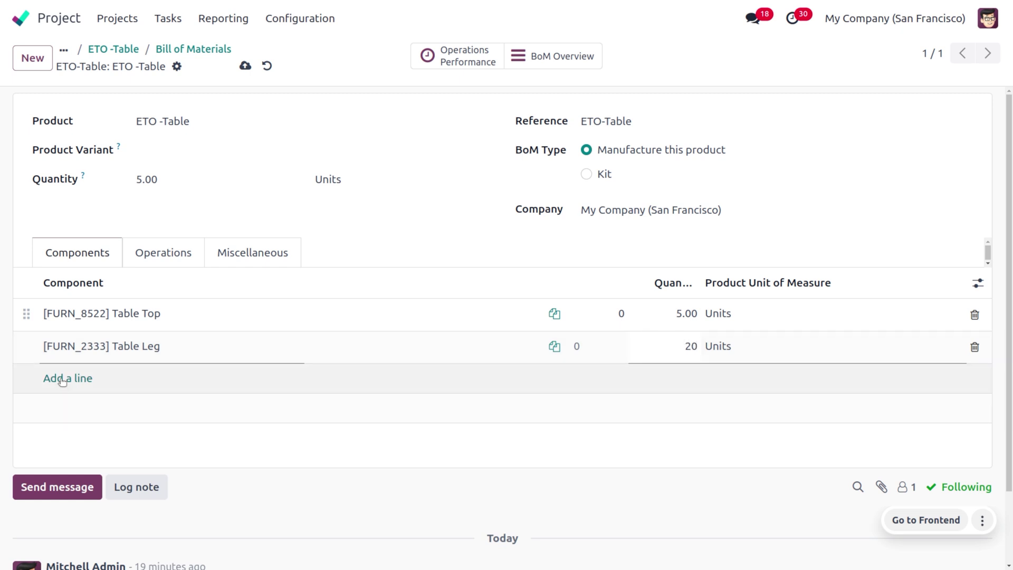
Add the component [CONS_89957] Bolt with a quantity of 80 units and save the bill of materials.
left_click(65, 380)
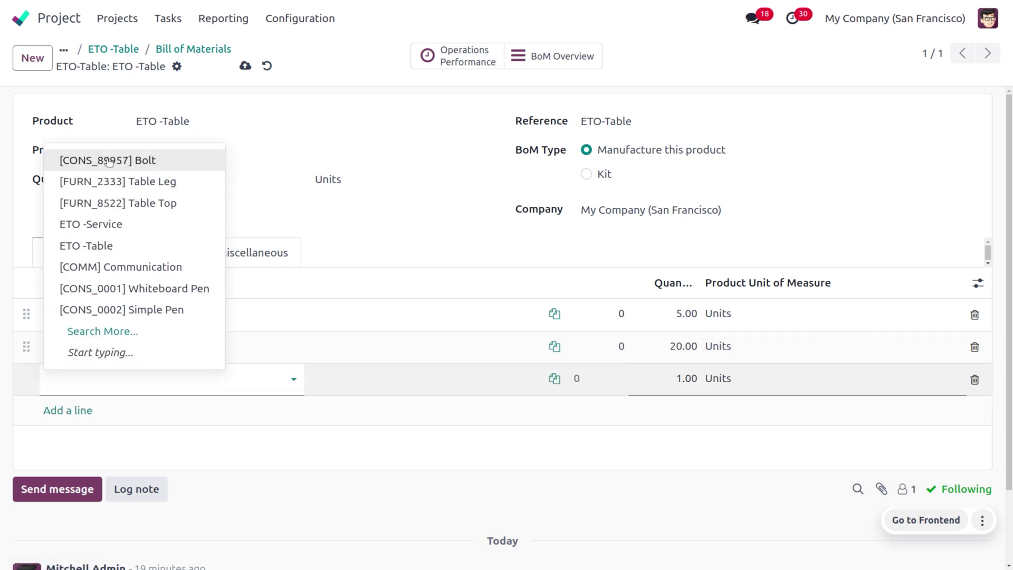
left_click(122, 159)
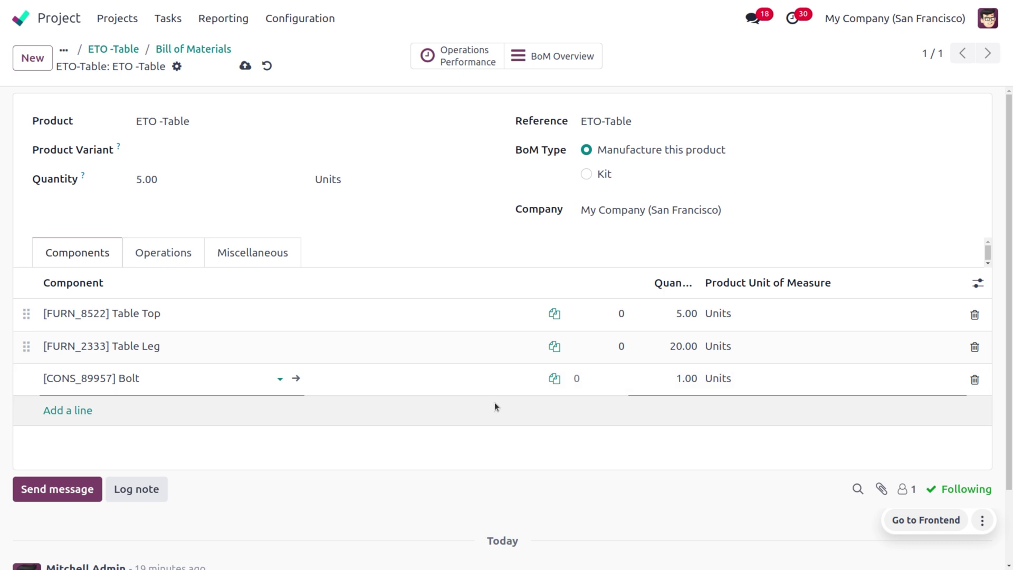
left_click(688, 385)
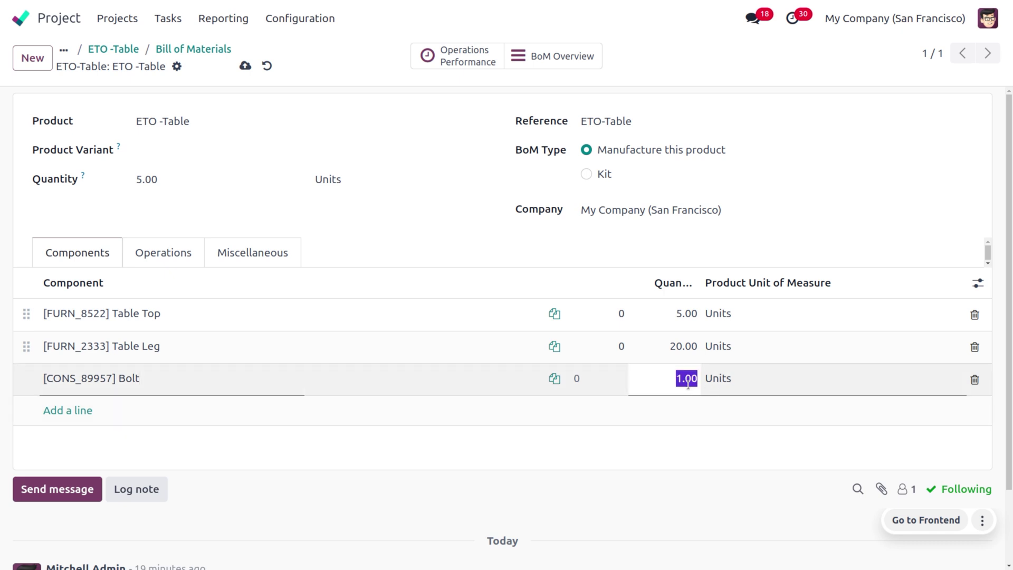
type("80")
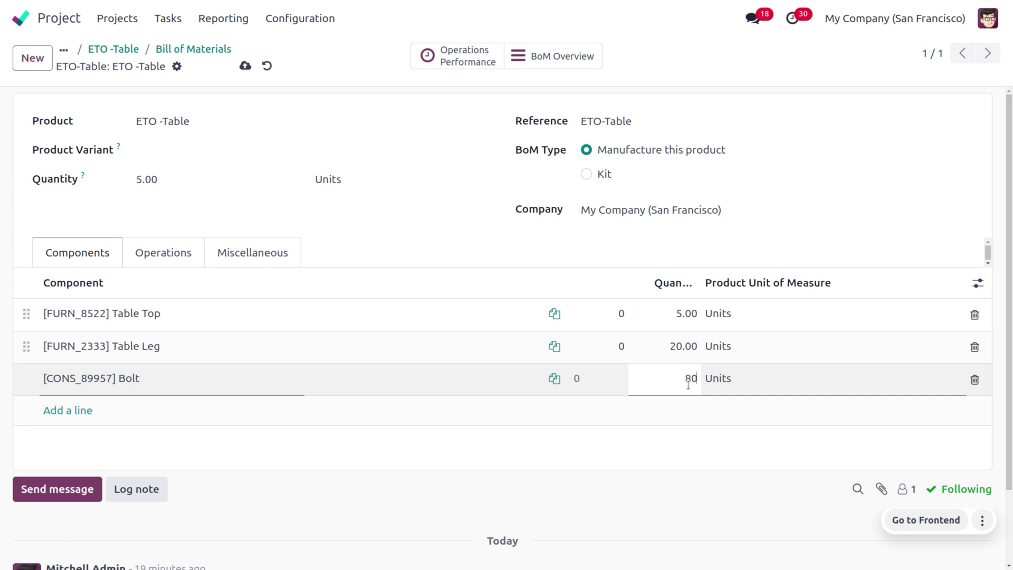
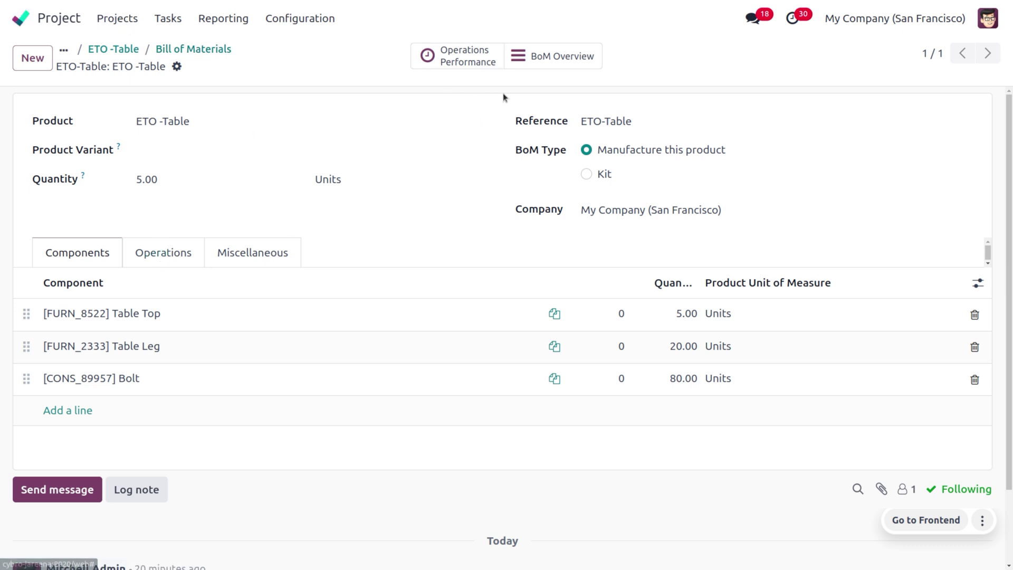
Return to the linked sales order and set the ETO -Service line's ordered quantity to 7 hours.
left_click(114, 52)
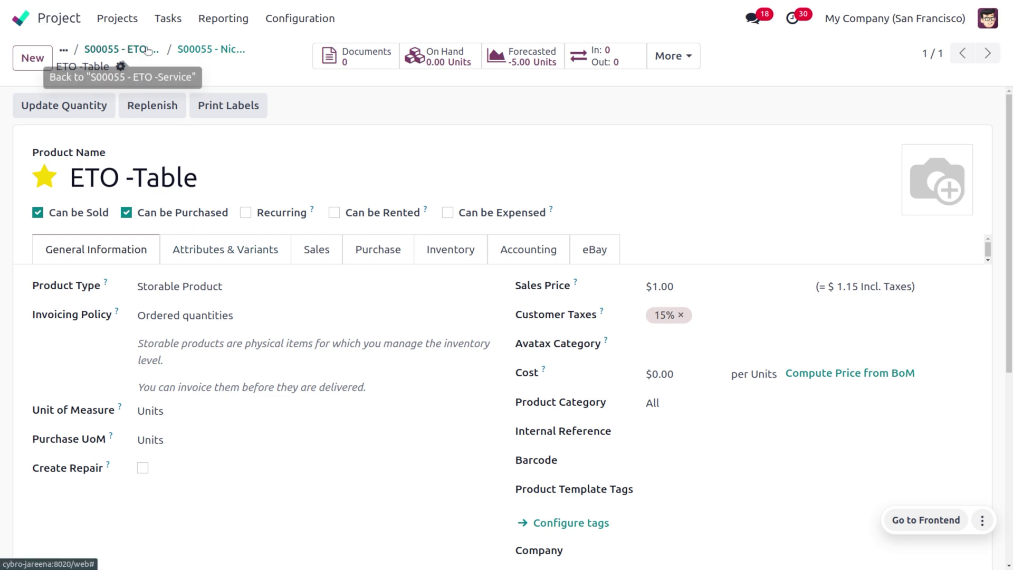
left_click(200, 50)
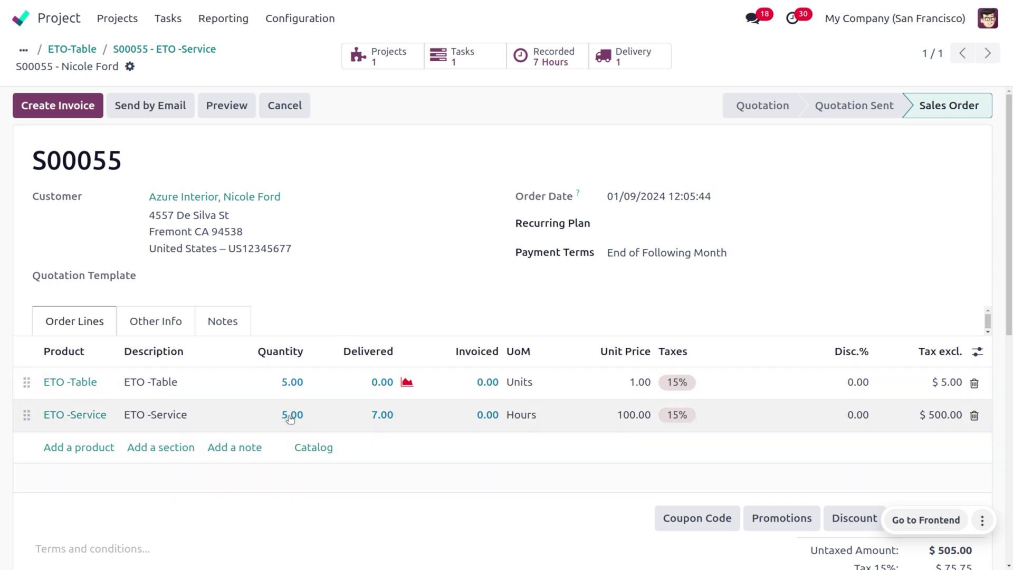
left_click(288, 415)
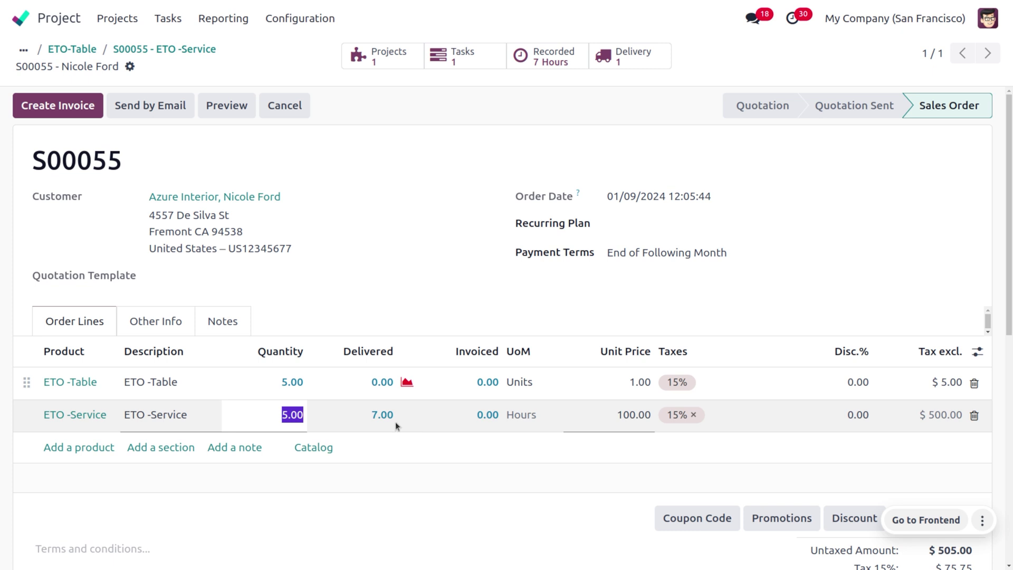
type("7")
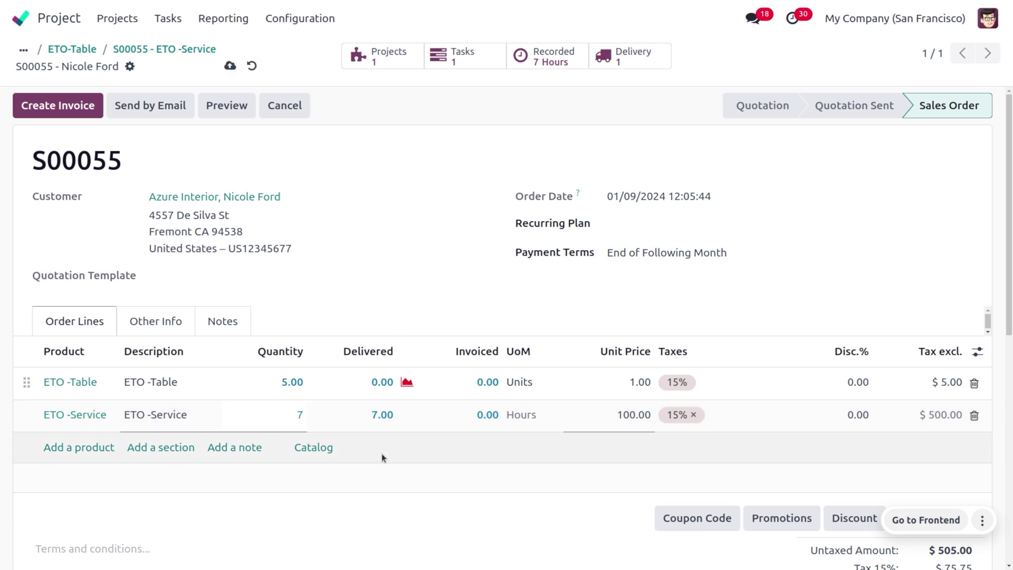
key("Return")
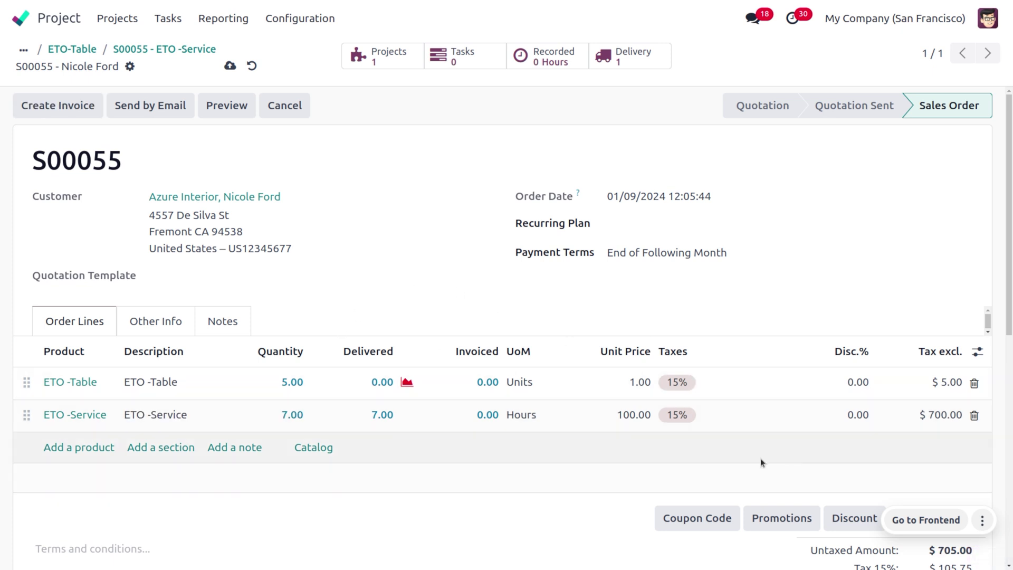
Set the ETO -Table line's unit price to 150 and save the sales order.
left_click(629, 388)
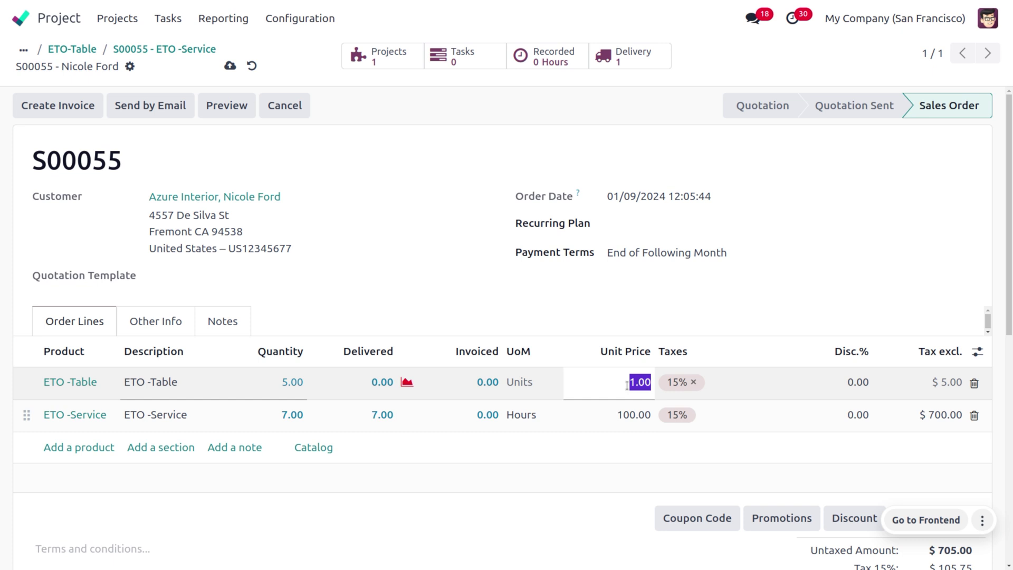
type("19")
key("BackSpace")
type("50")
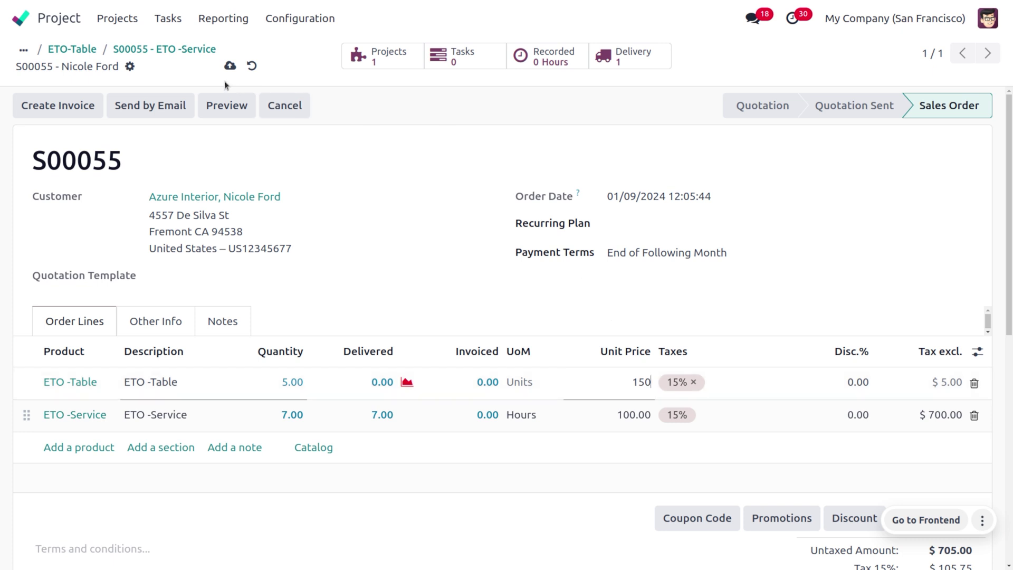
left_click(230, 66)
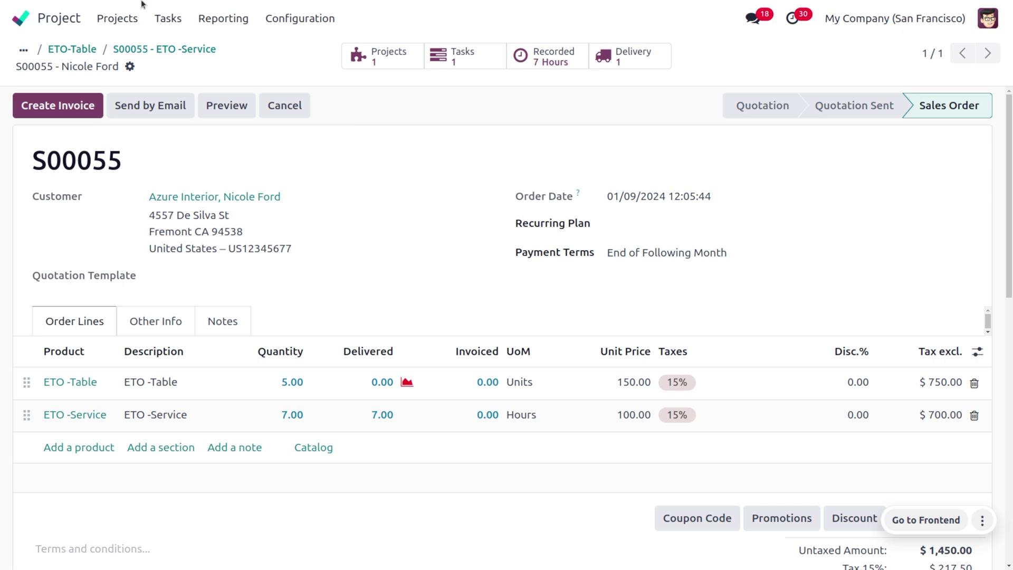
Switch to the Manufacturing app and open the draft manufacturing order for 5 units of ETO -Table.
left_click(22, 19)
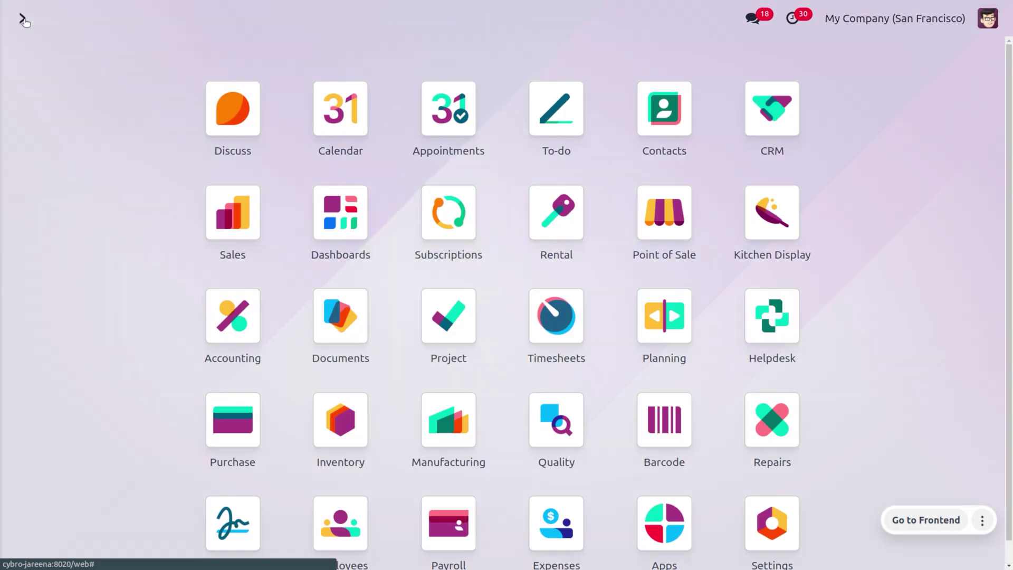
type("ma")
key("Return")
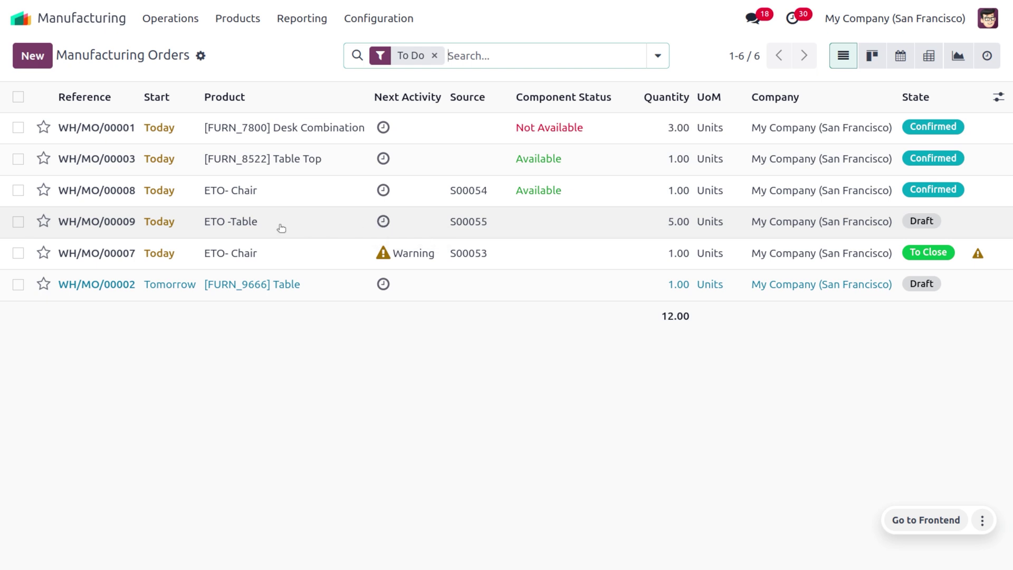
left_click(280, 226)
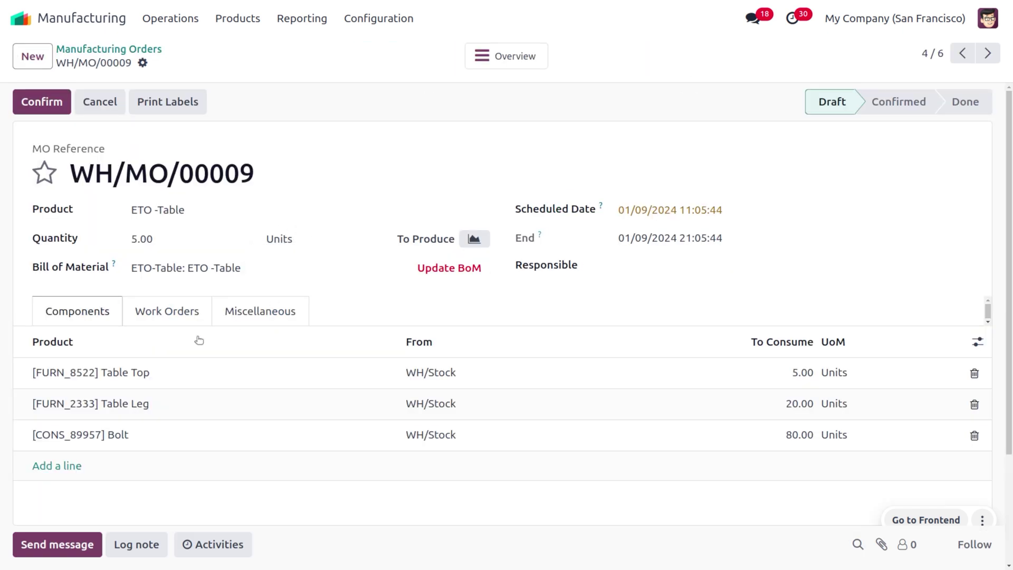
Review the work orders and components of the ETO -Table manufacturing order, and confirm the order.
left_click(167, 313)
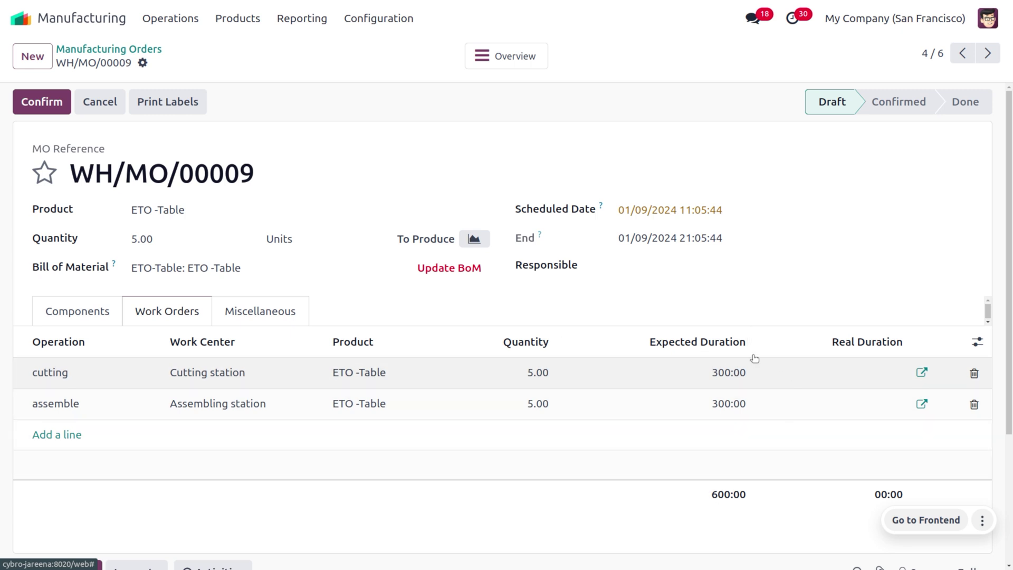
left_click(73, 312)
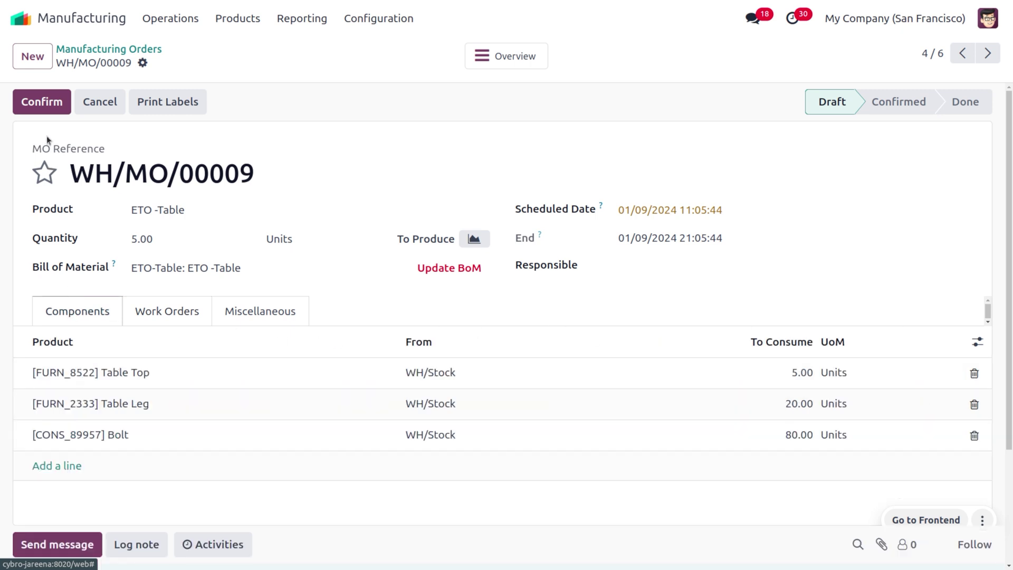
left_click(29, 106)
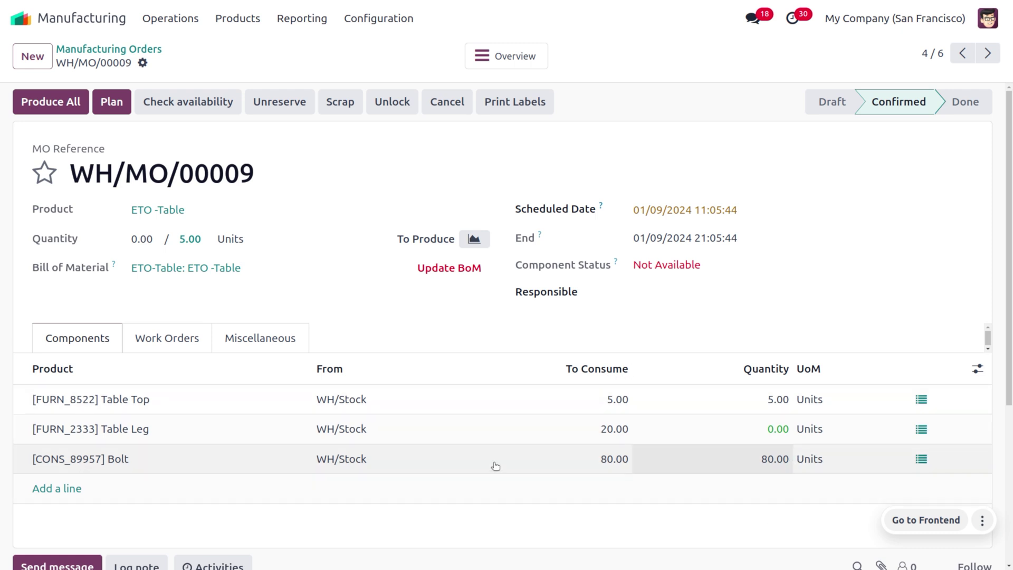
Start and complete the cutting and assemble work orders of the ETO -Table manufacturing order.
left_click(190, 343)
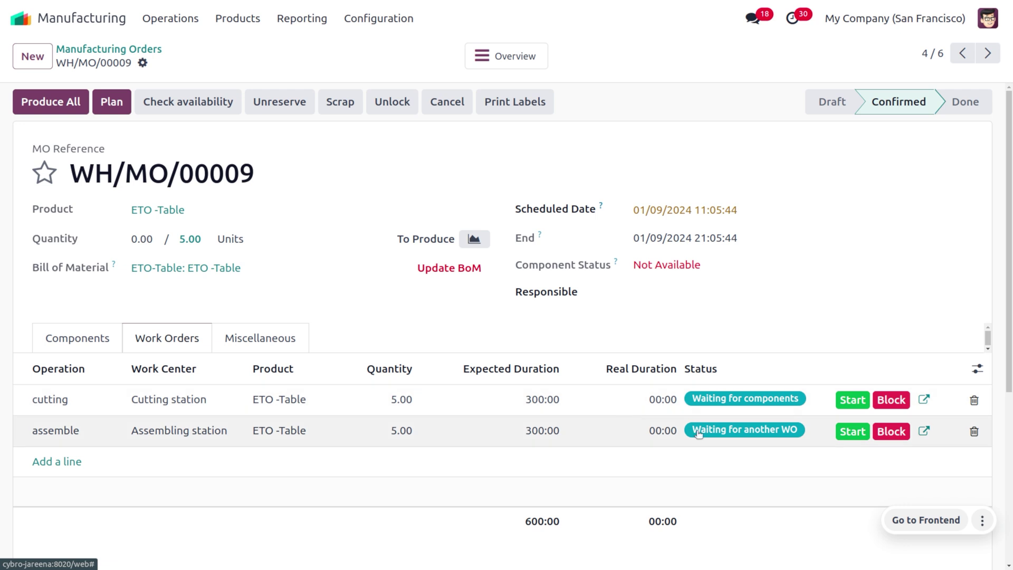
left_click(857, 401)
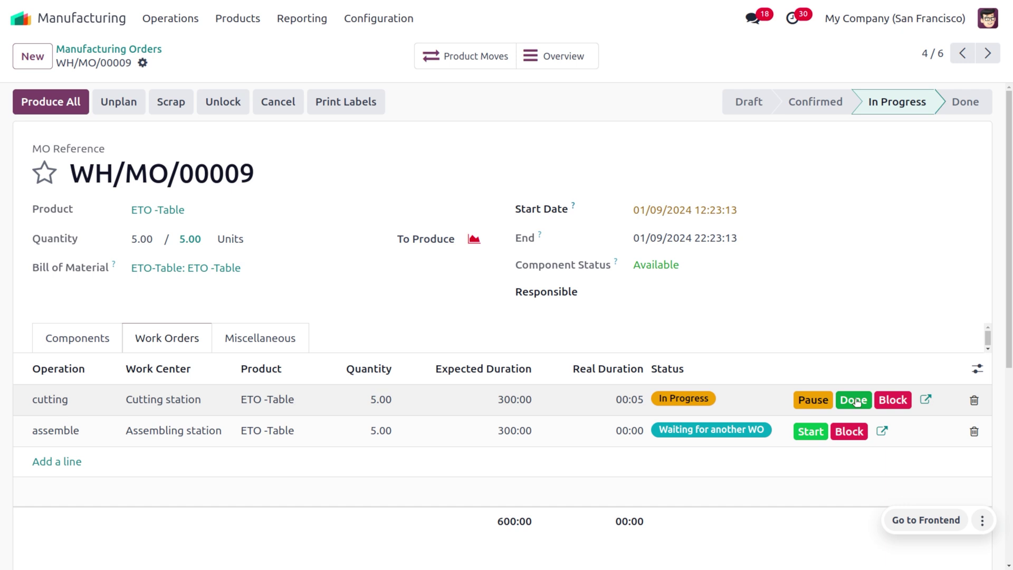
left_click(853, 400)
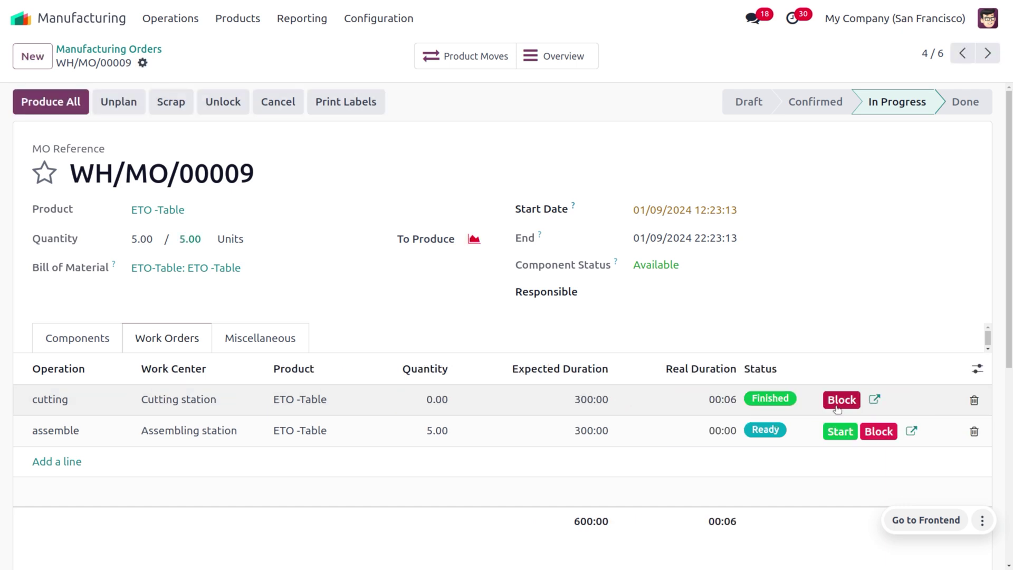
left_click(841, 432)
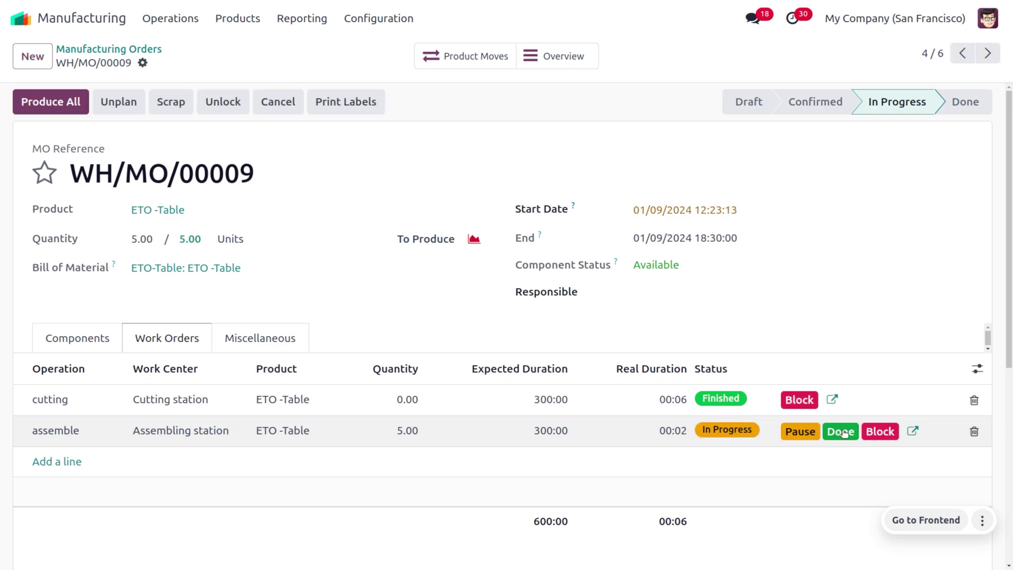
left_click(841, 431)
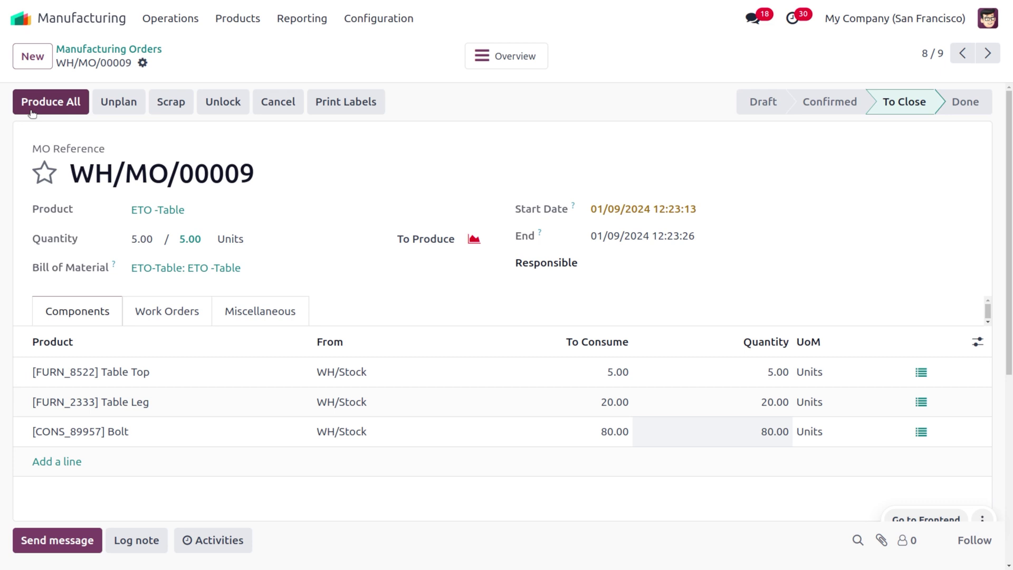
Produce the whole manufacturing order, accepting the differing component consumption, and open the ETO -Table product to check its stock.
left_click(32, 111)
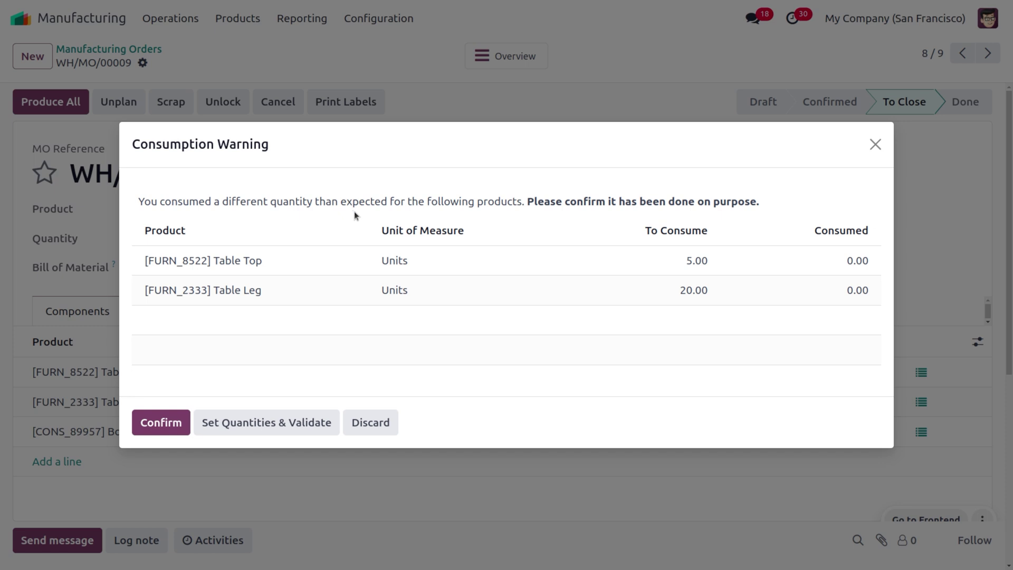
left_click(169, 415)
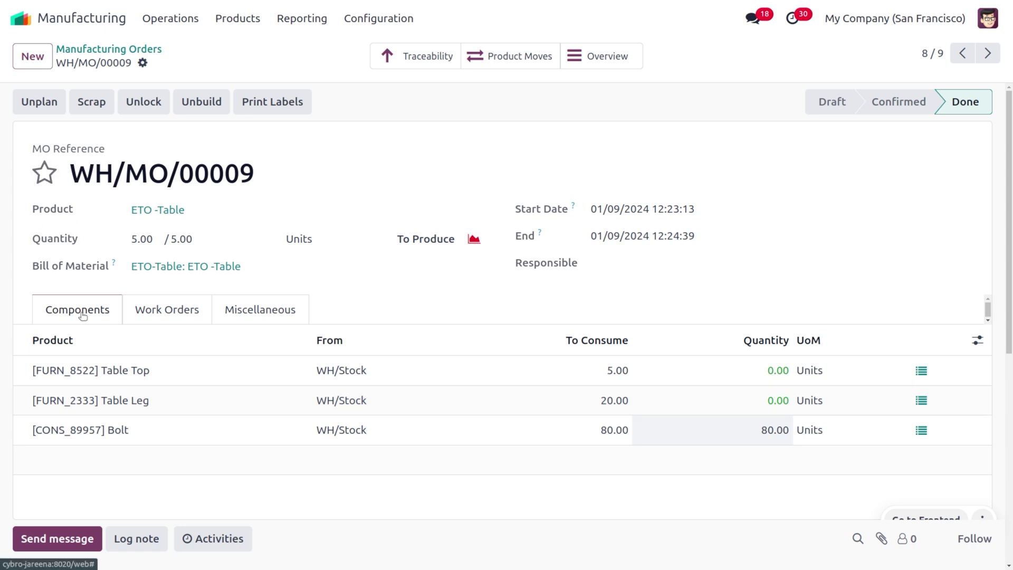
left_click(152, 211)
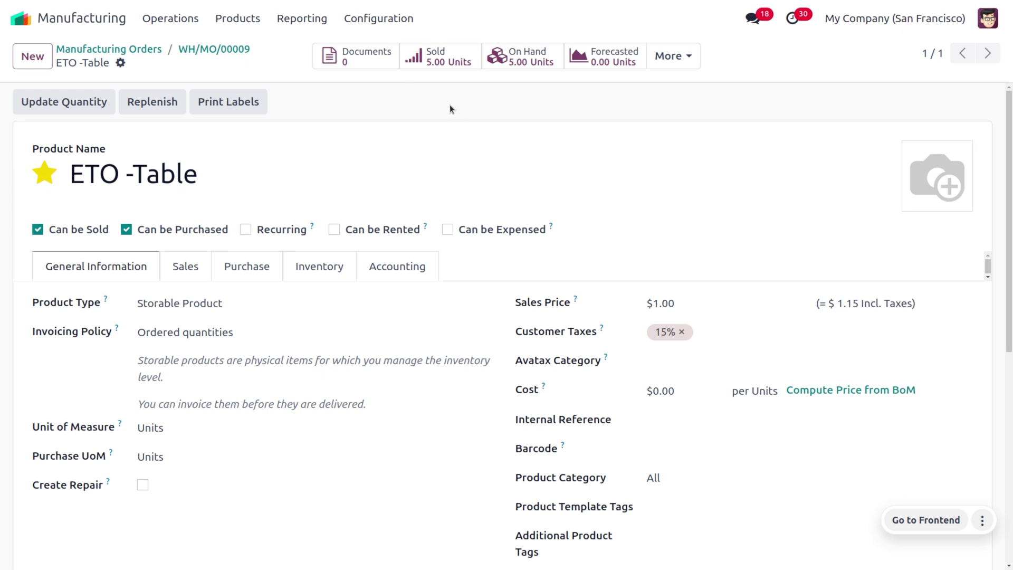
Switch to the Sales app and open the newest sales order, which contains the ETO -Table and ETO -Service lines.
left_click(24, 20)
type("sa")
key("Return")
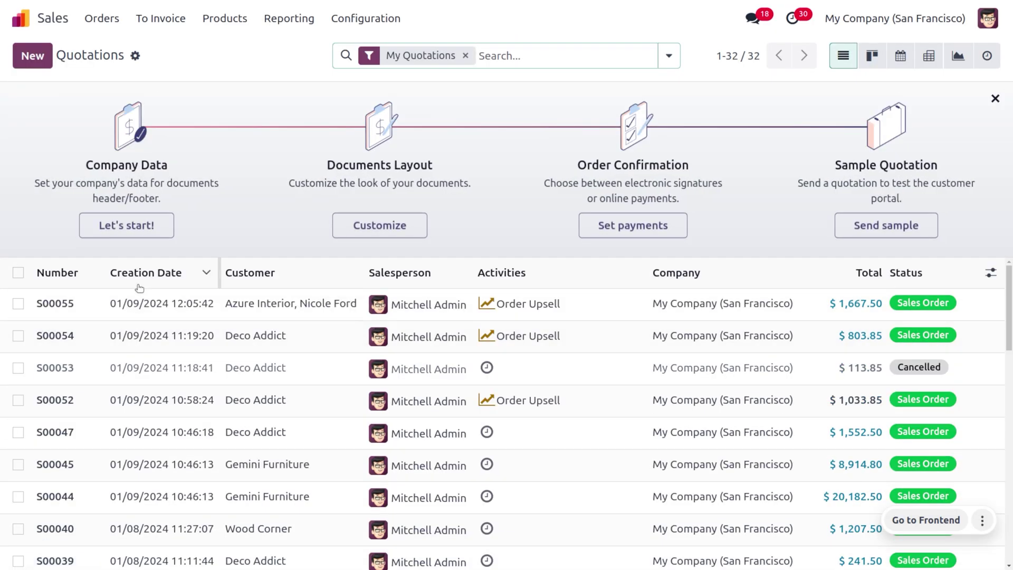
left_click(151, 302)
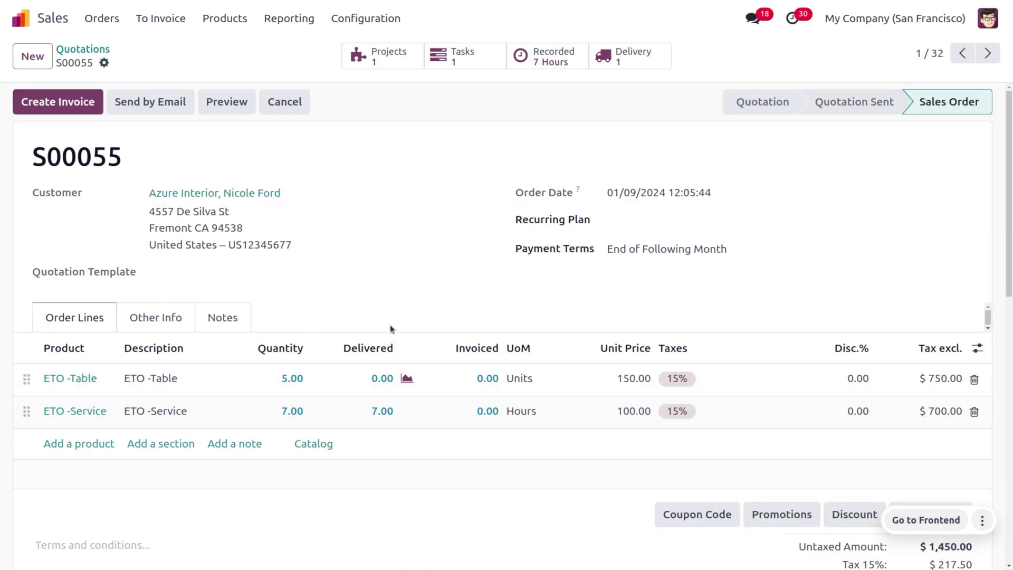
Validate the sales order's delivery of 5 units of ETO -Table and return to the sales order.
left_click(621, 50)
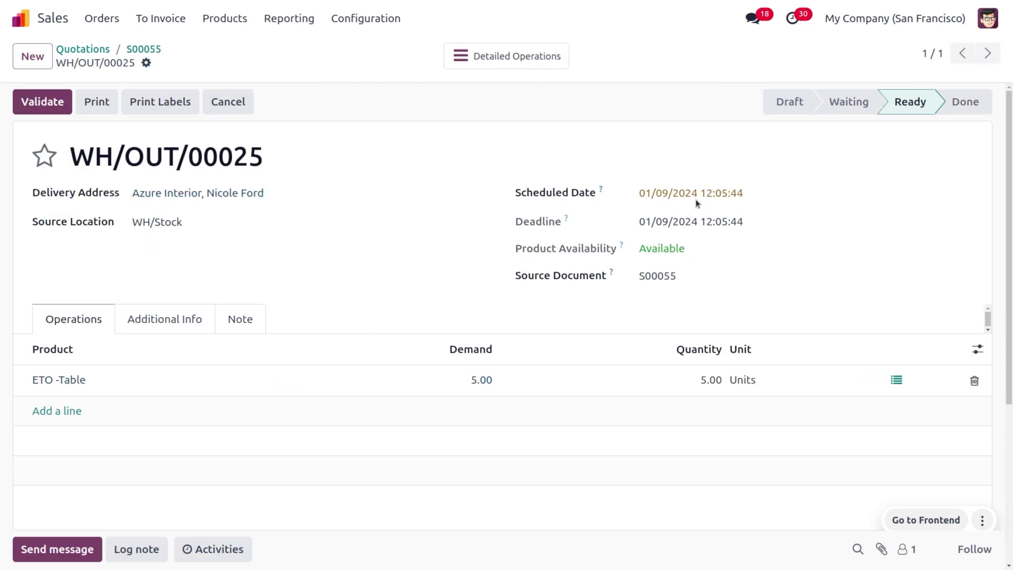
left_click(62, 103)
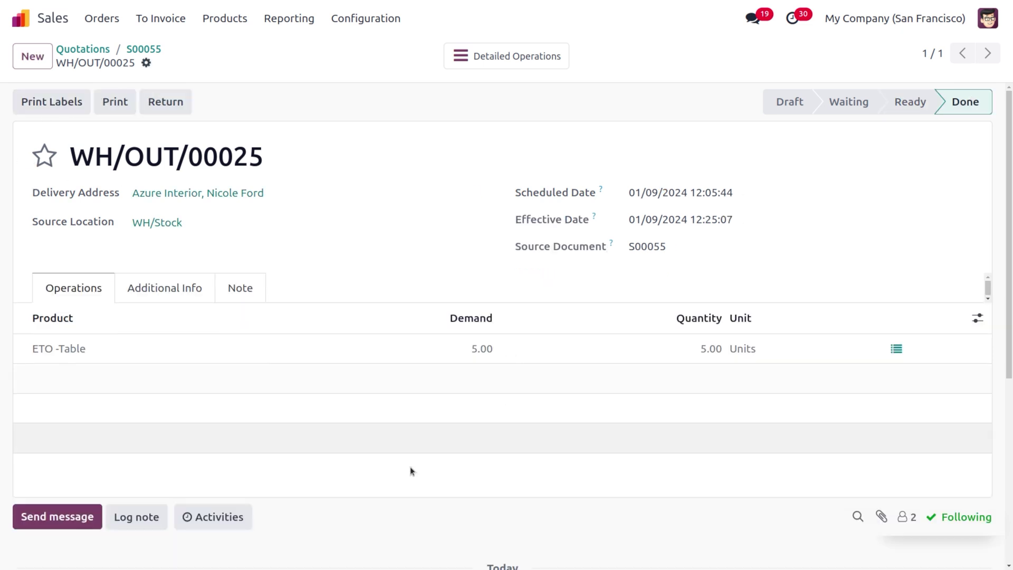
left_click(143, 50)
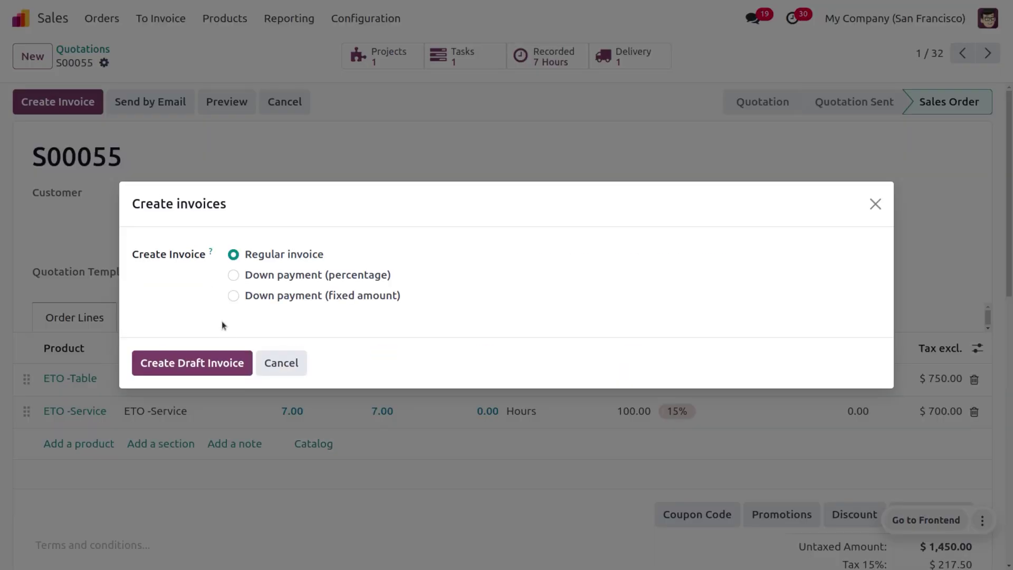
Create and confirm a regular invoice for the sales order, and register its $1,667.50 payment in the Bank journal with the Manual method.
left_click(210, 371)
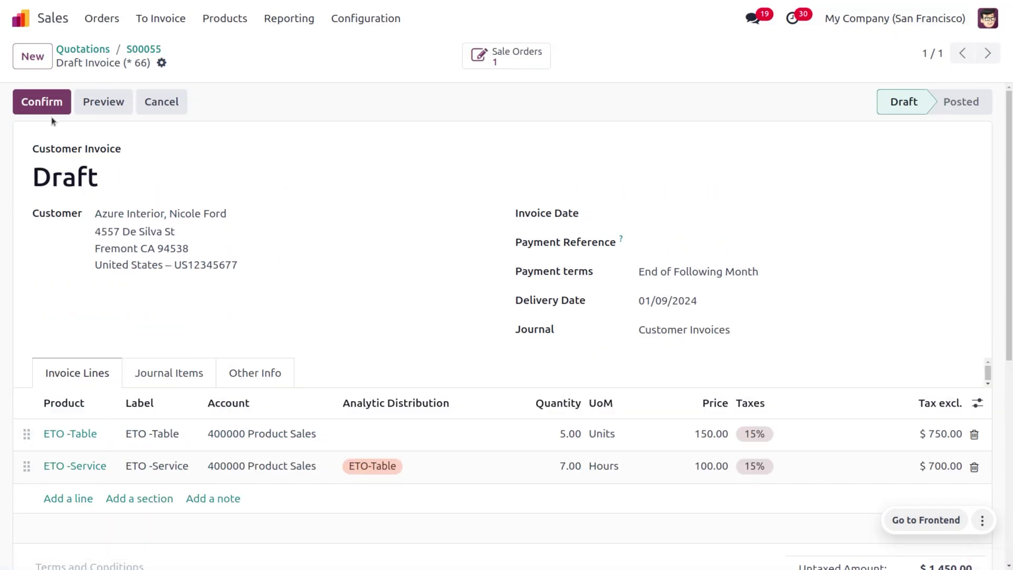
left_click(24, 105)
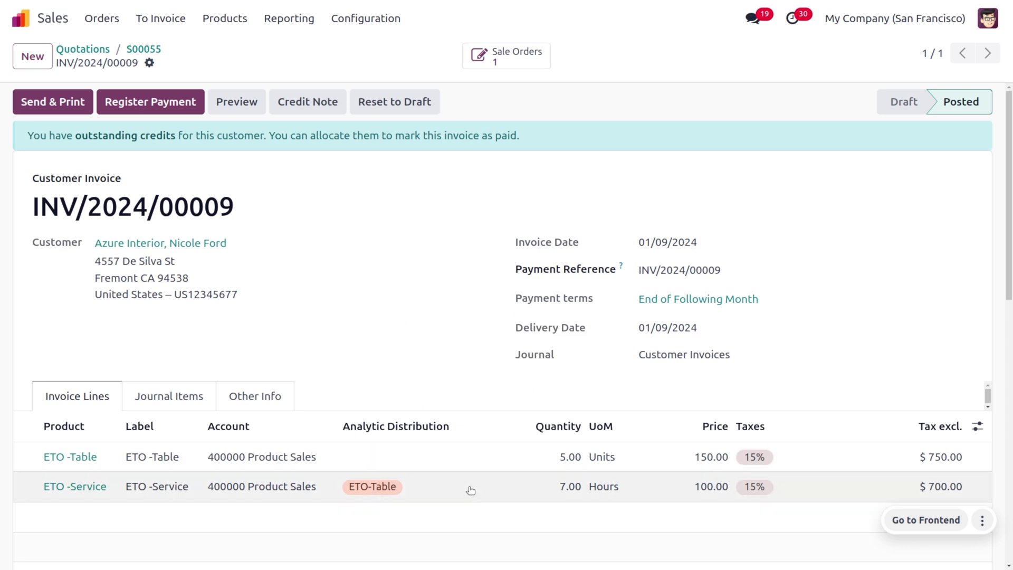
left_click(144, 103)
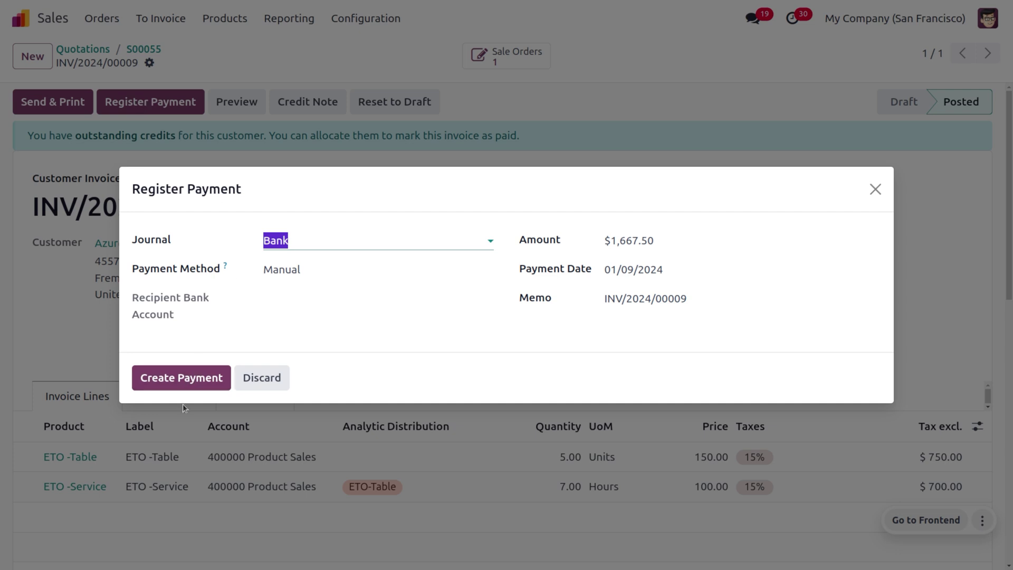
left_click(181, 376)
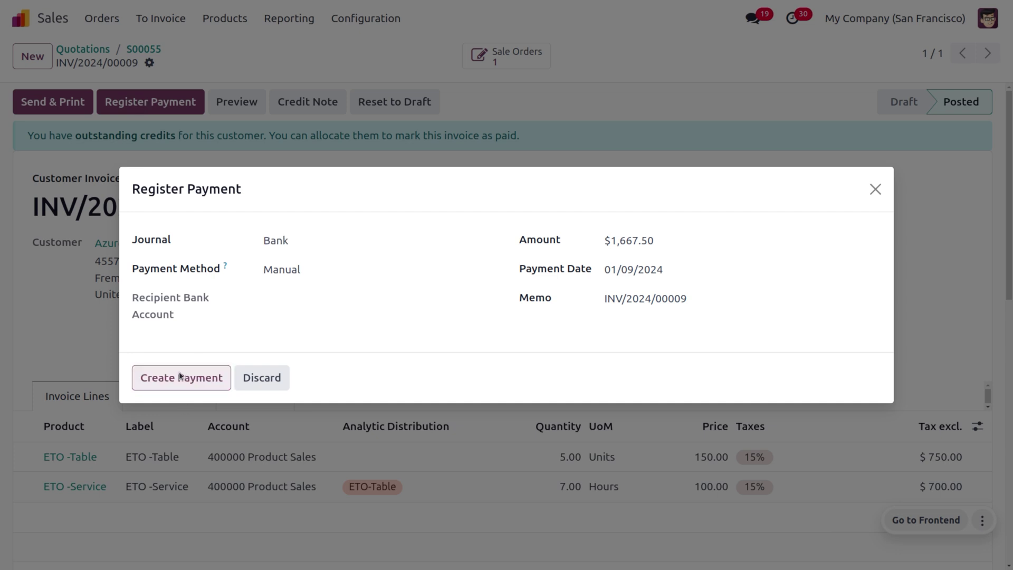